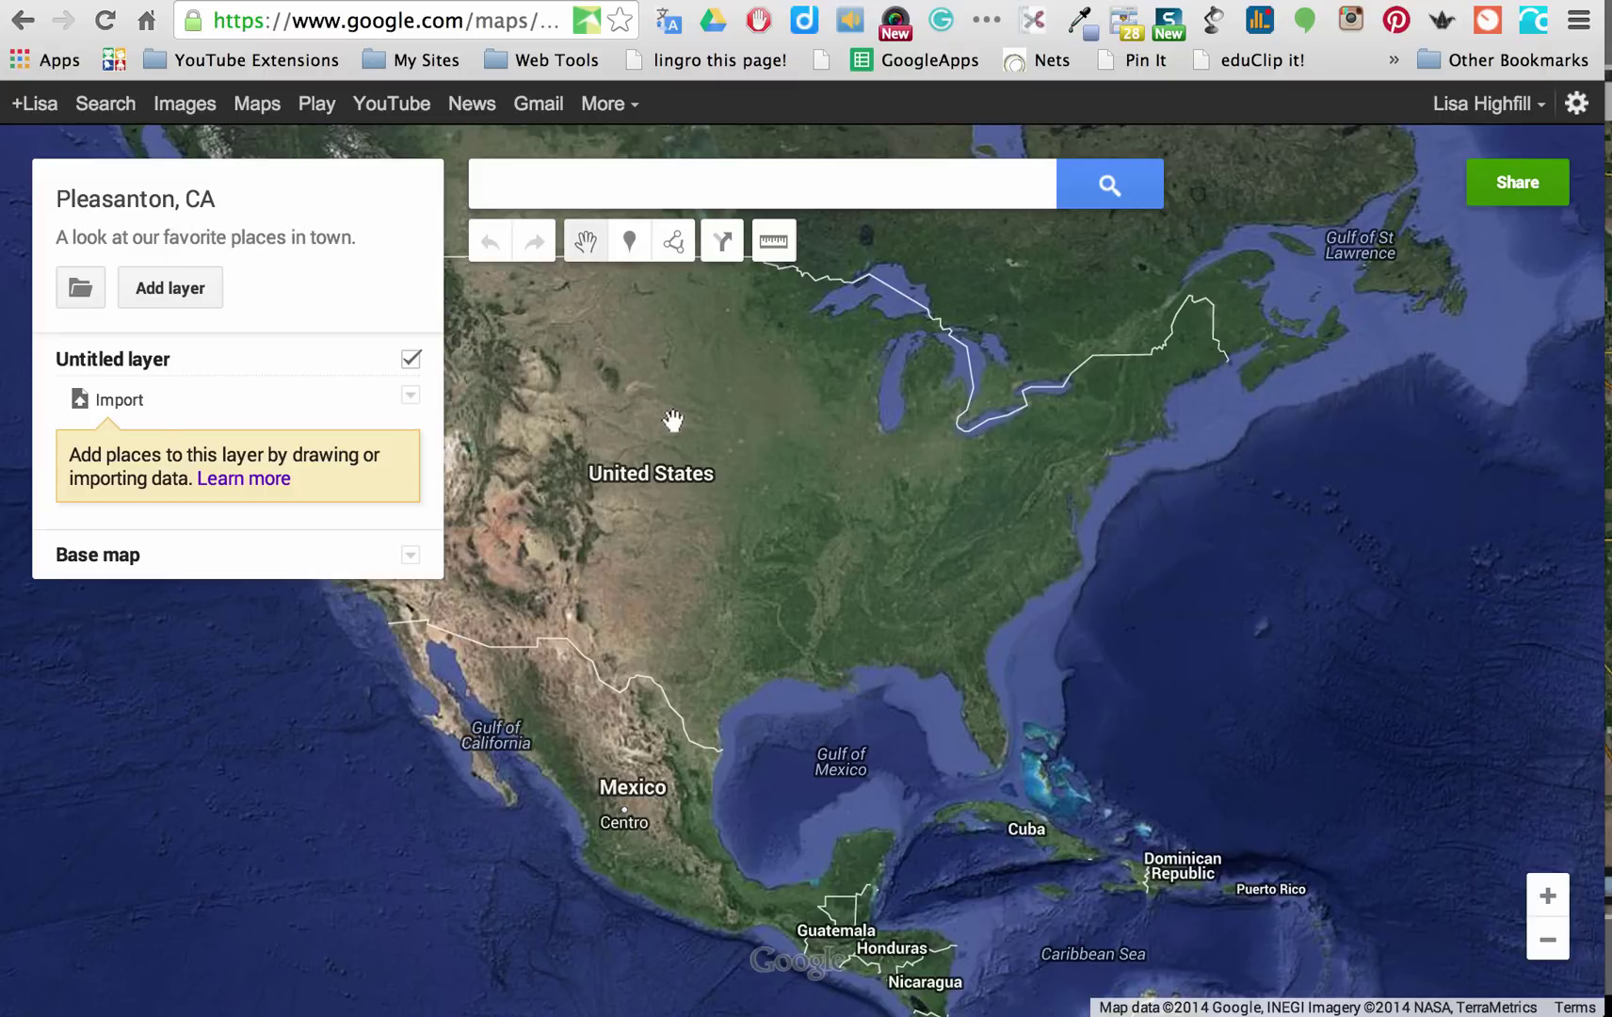
- Search for 'Pleasanton' and go to the Pleasanton, CA, United States suggestion on the map
left_click(550, 181)
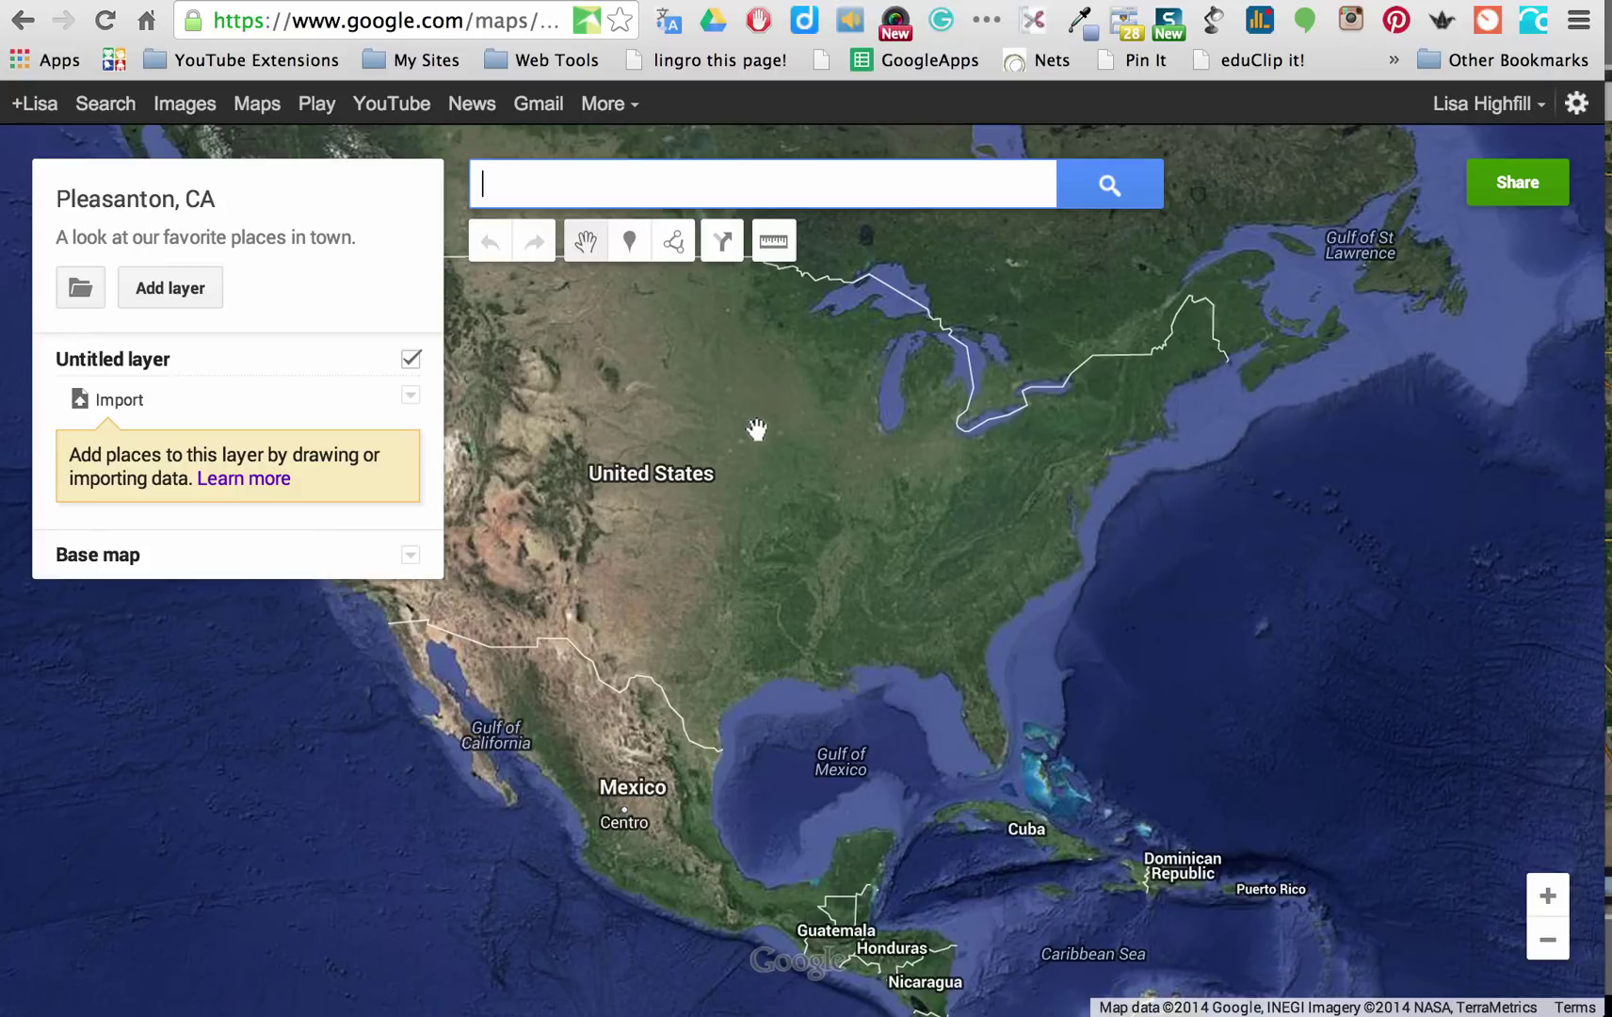
type("lea")
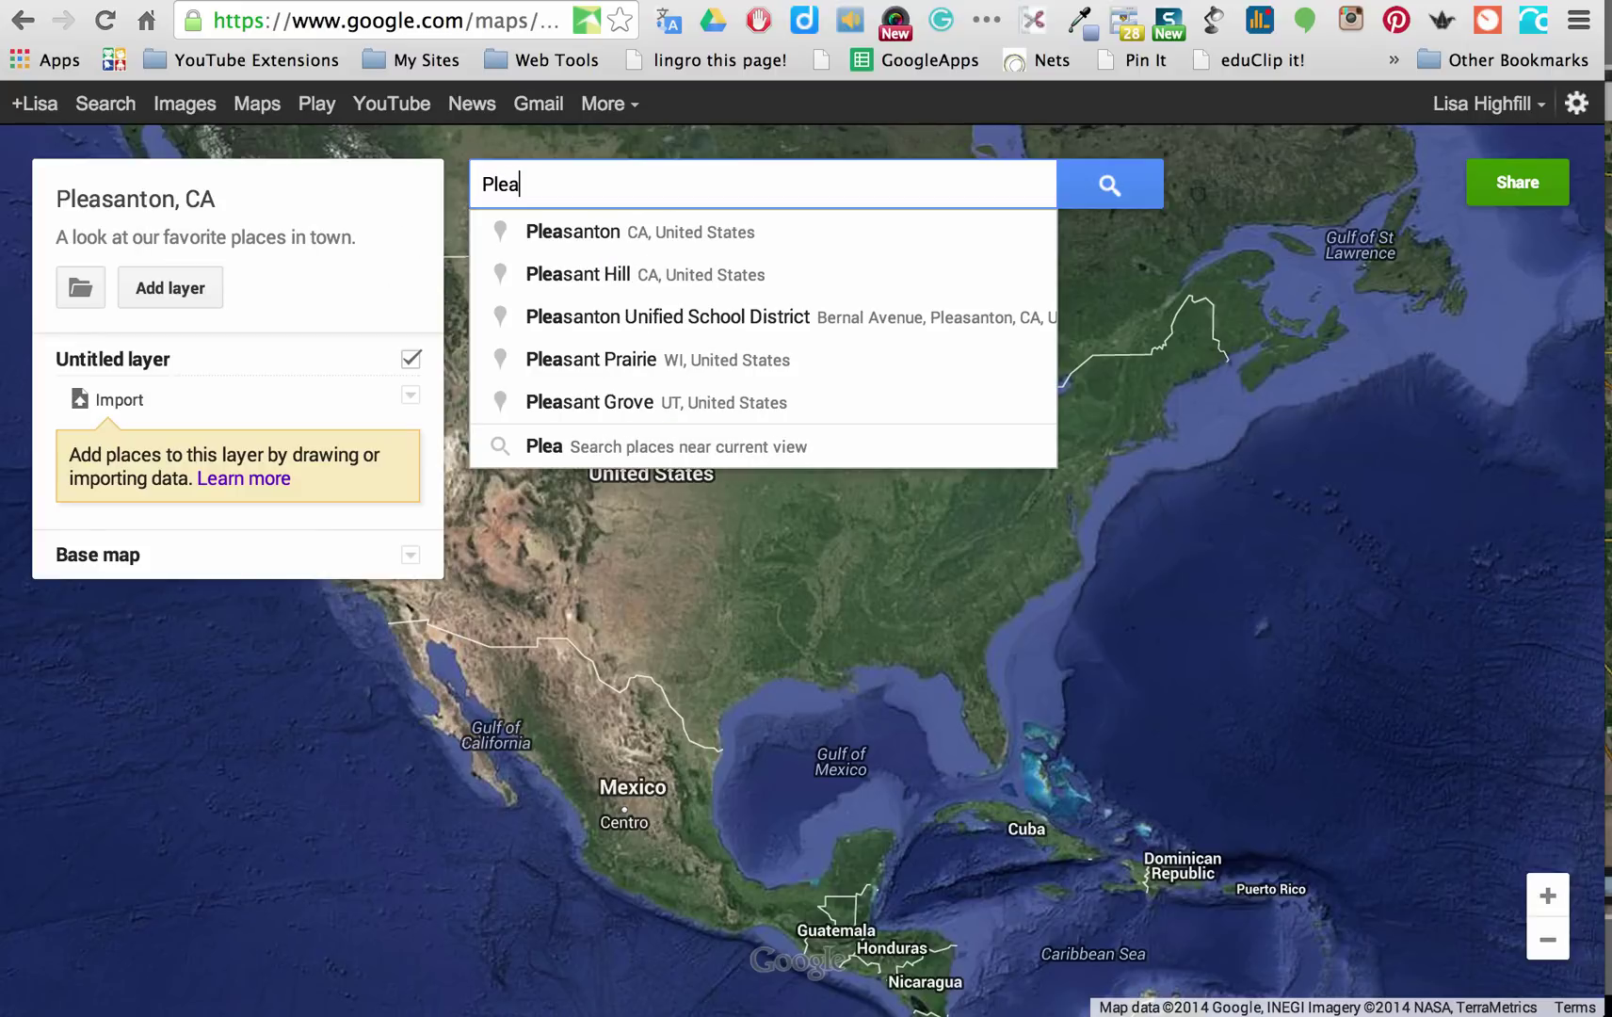
type("sant")
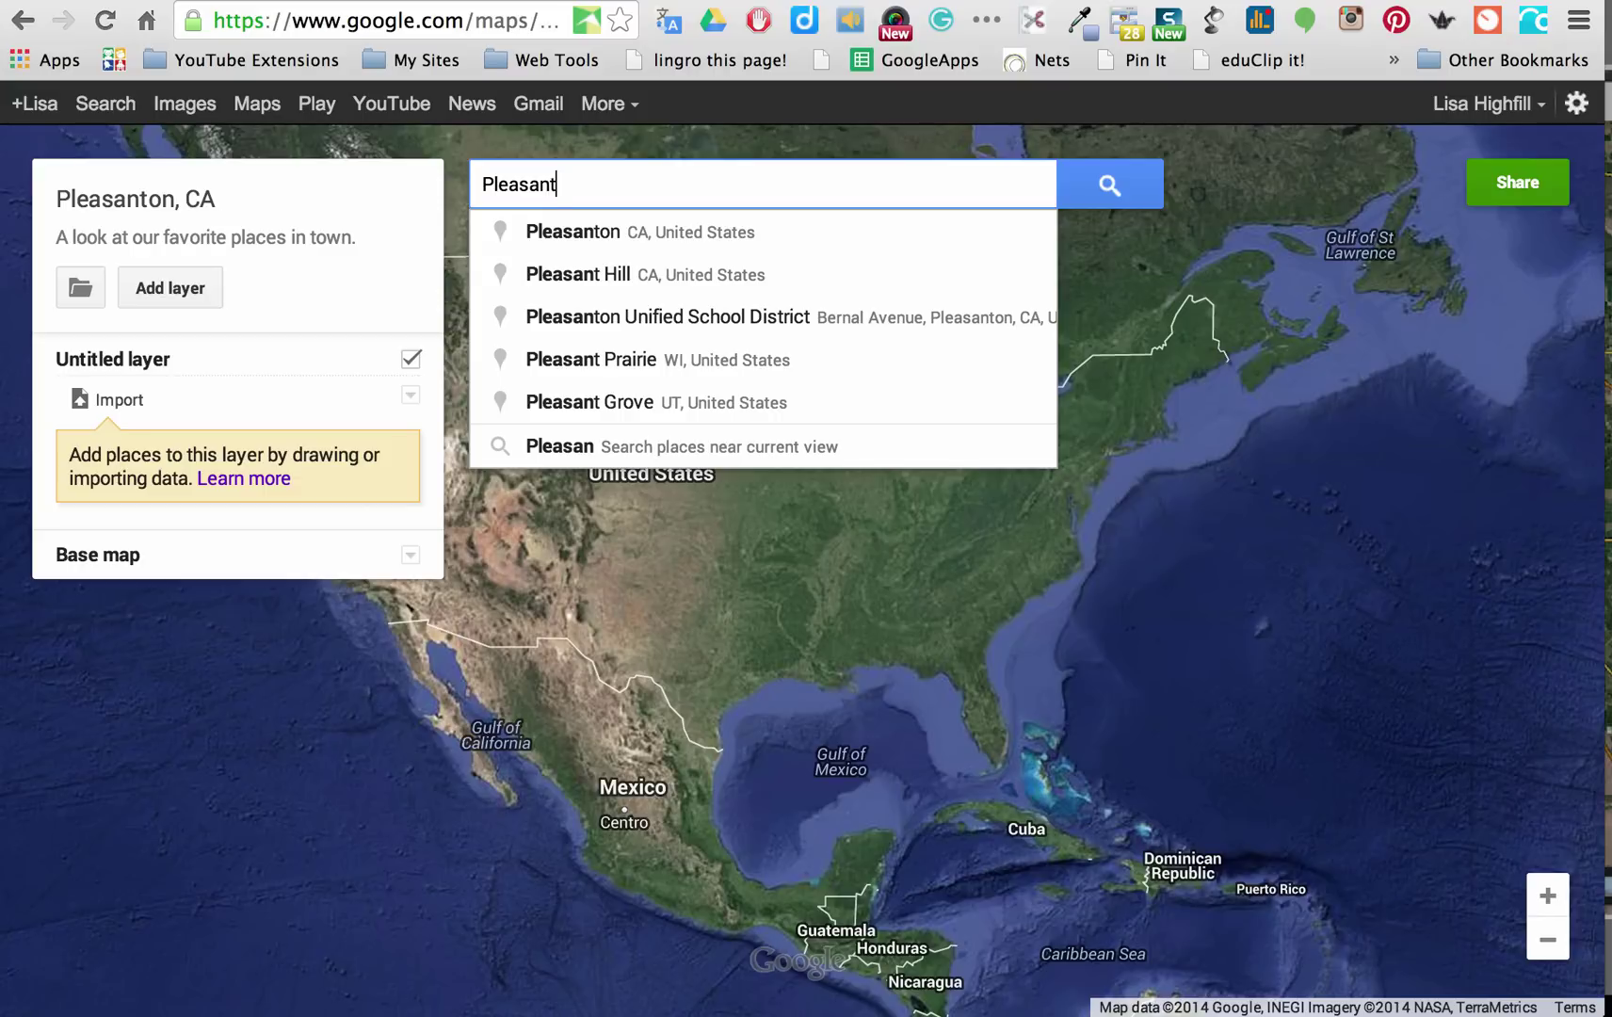
type("on")
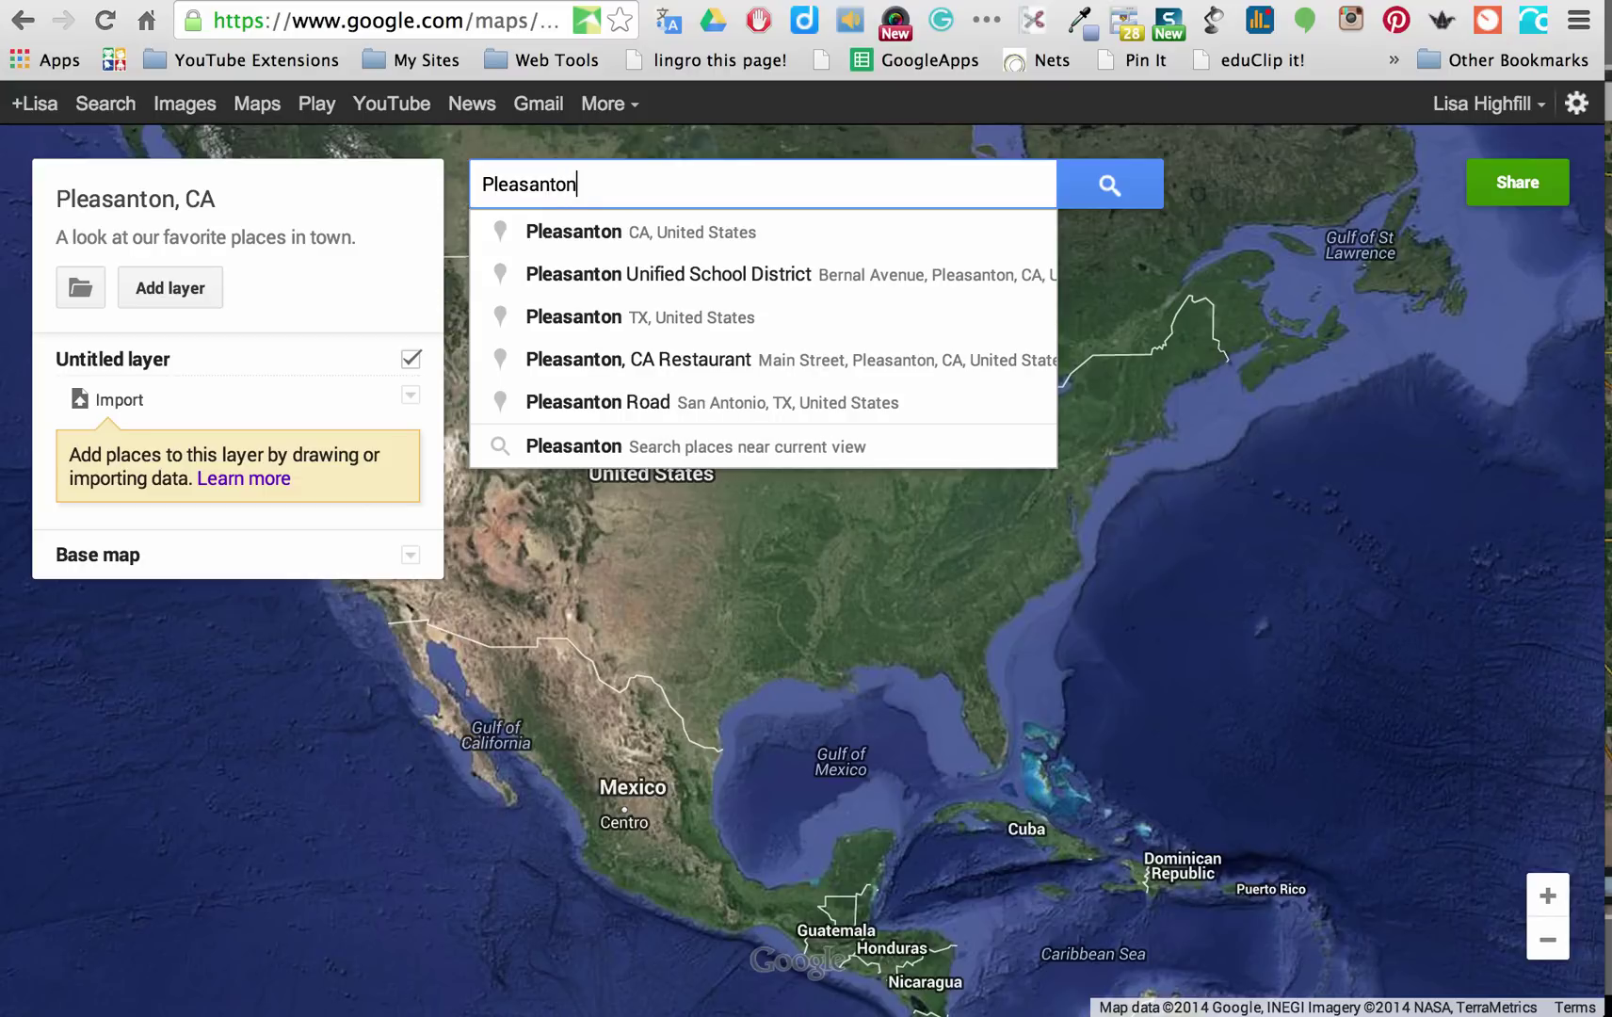
left_click(679, 241)
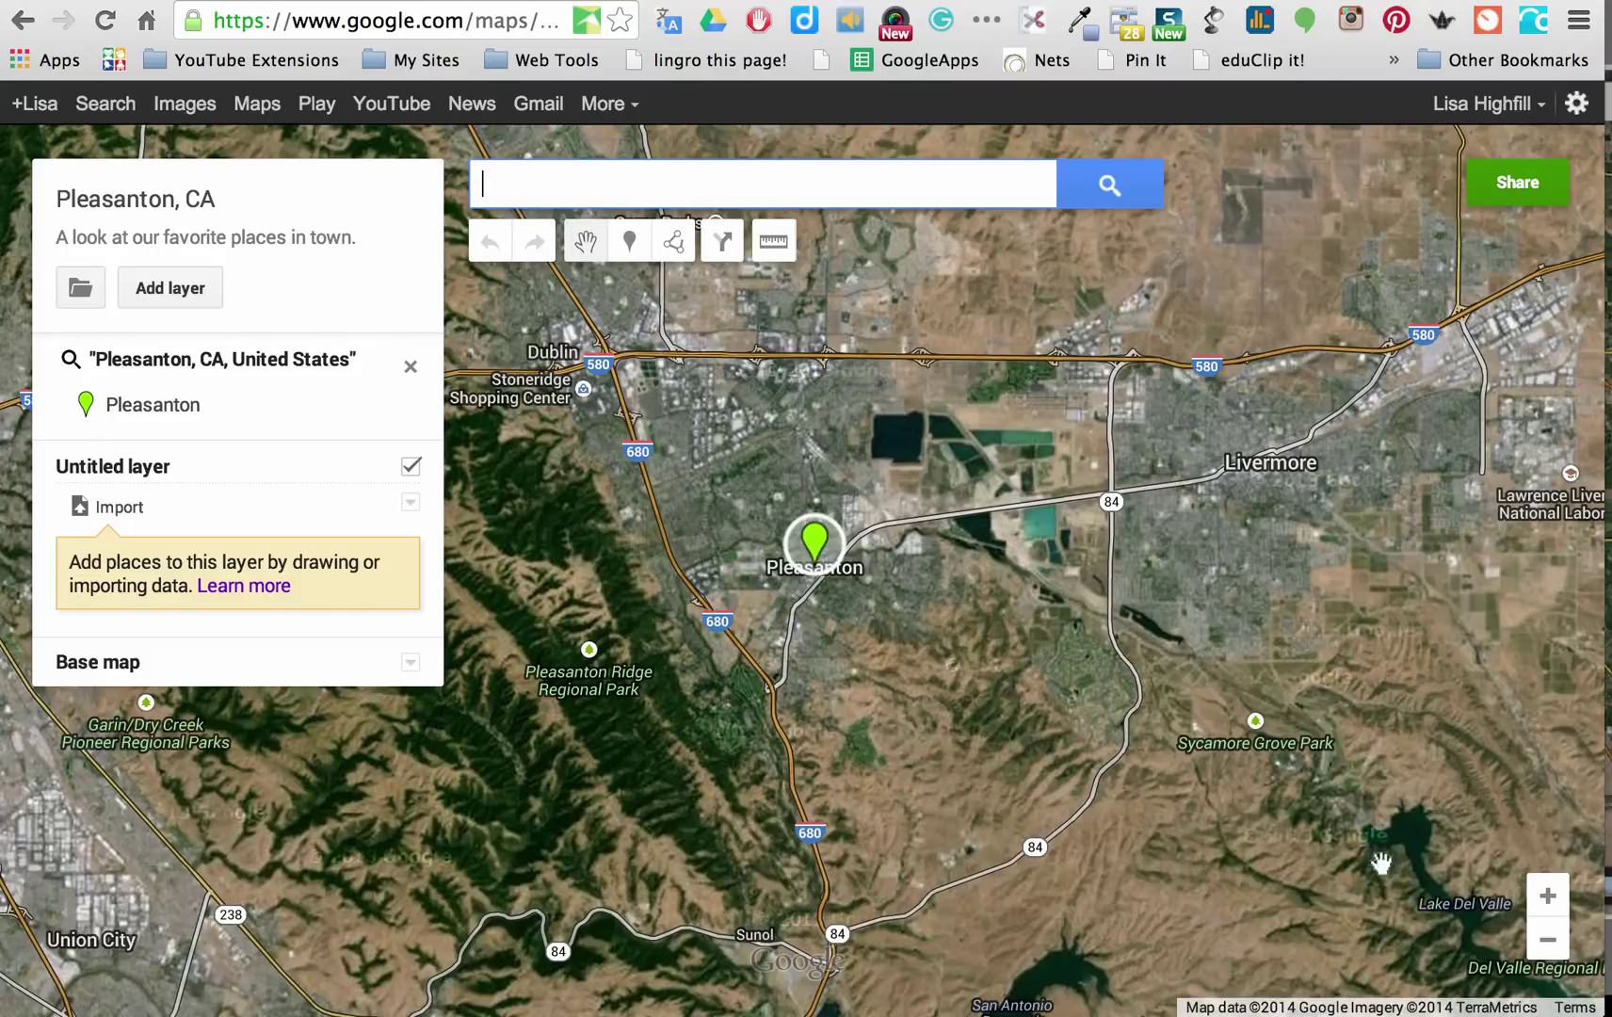
- Zoom in three levels and pan until the downtown Main Street blocks are centred
left_click(1548, 899)
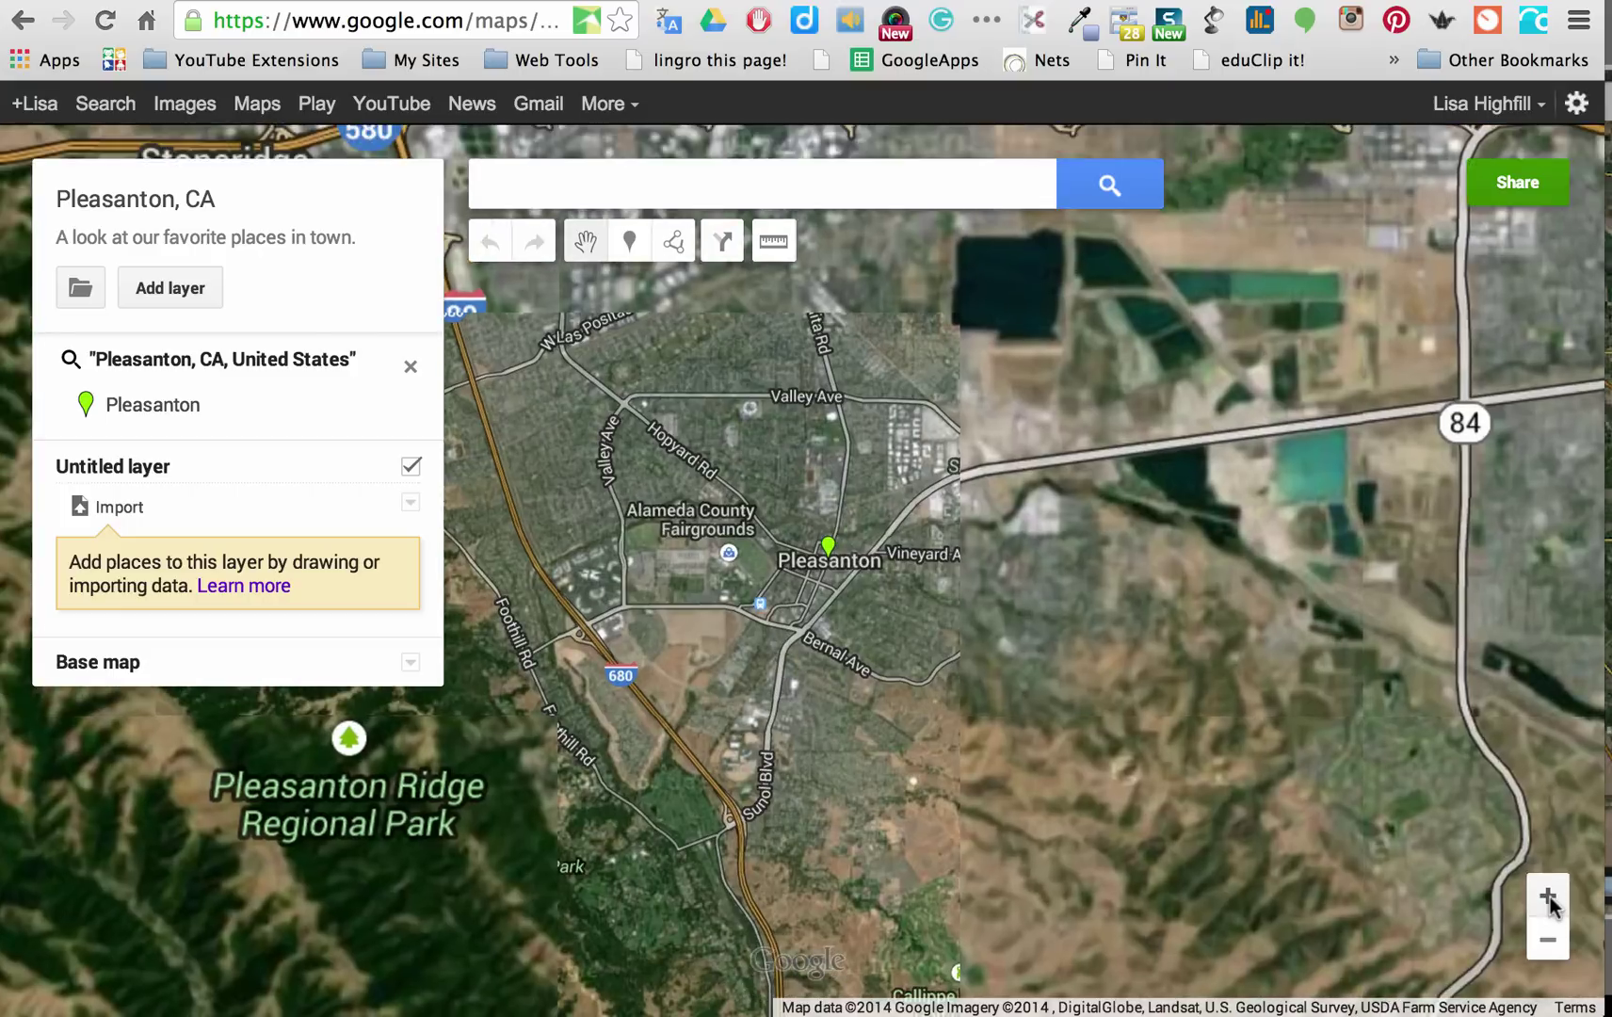
left_click(1548, 899)
left_click(1548, 900)
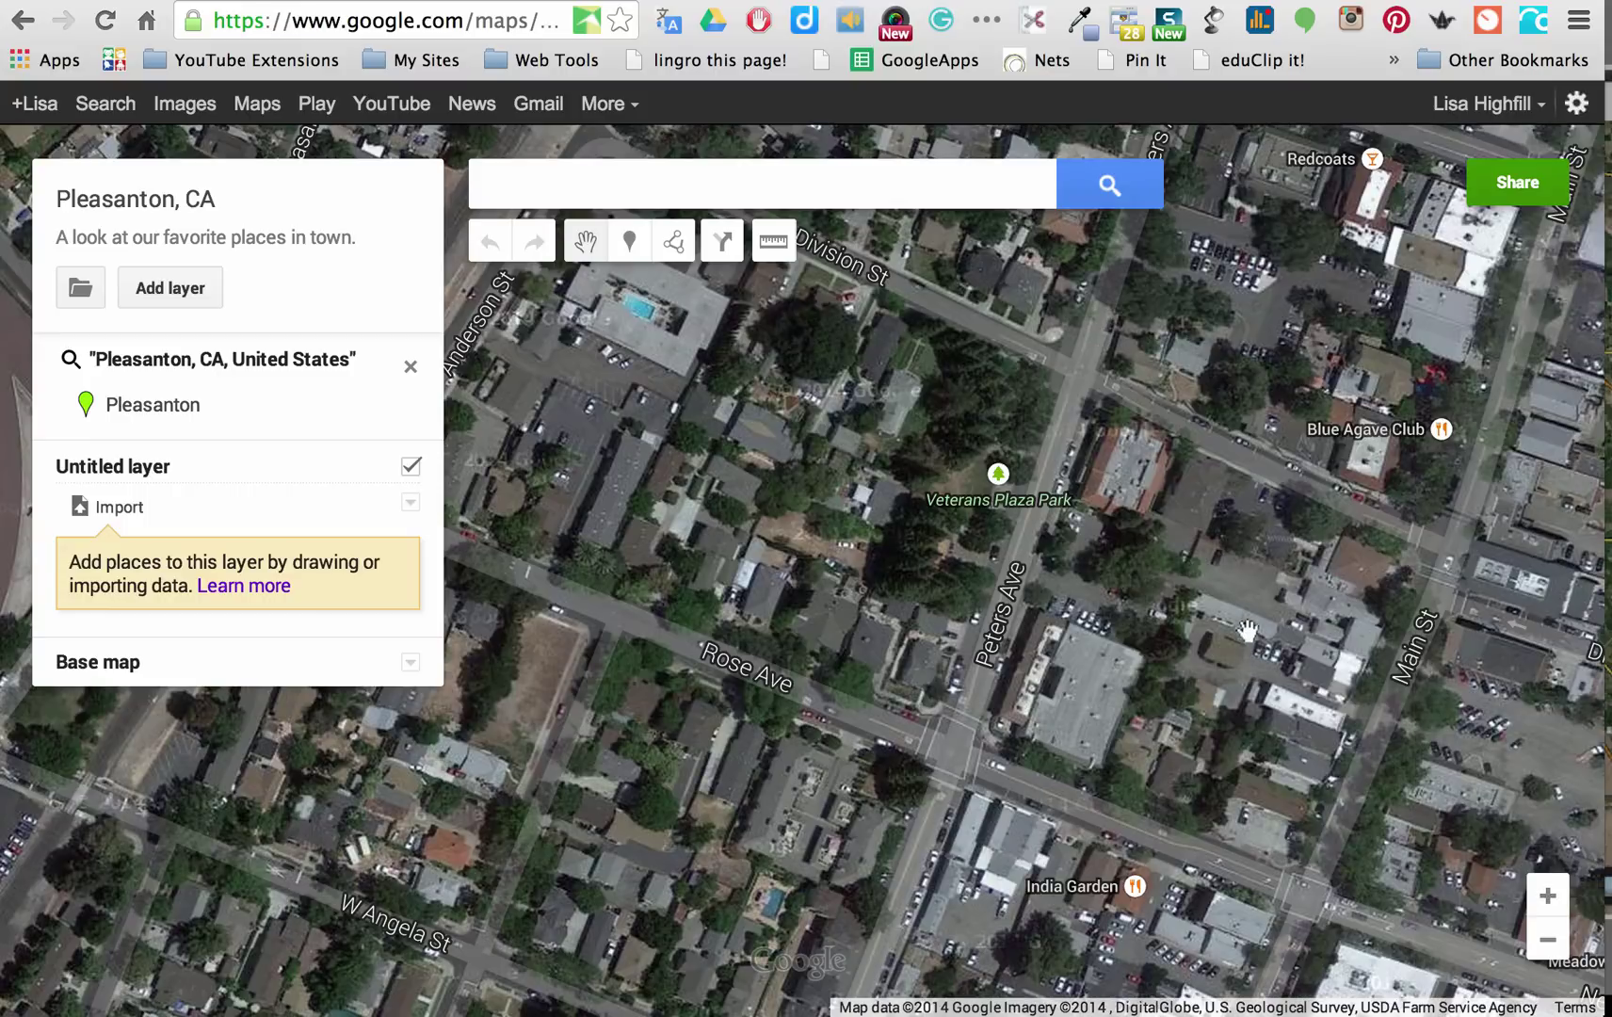
left_click_drag(1129, 631, 1064, 631)
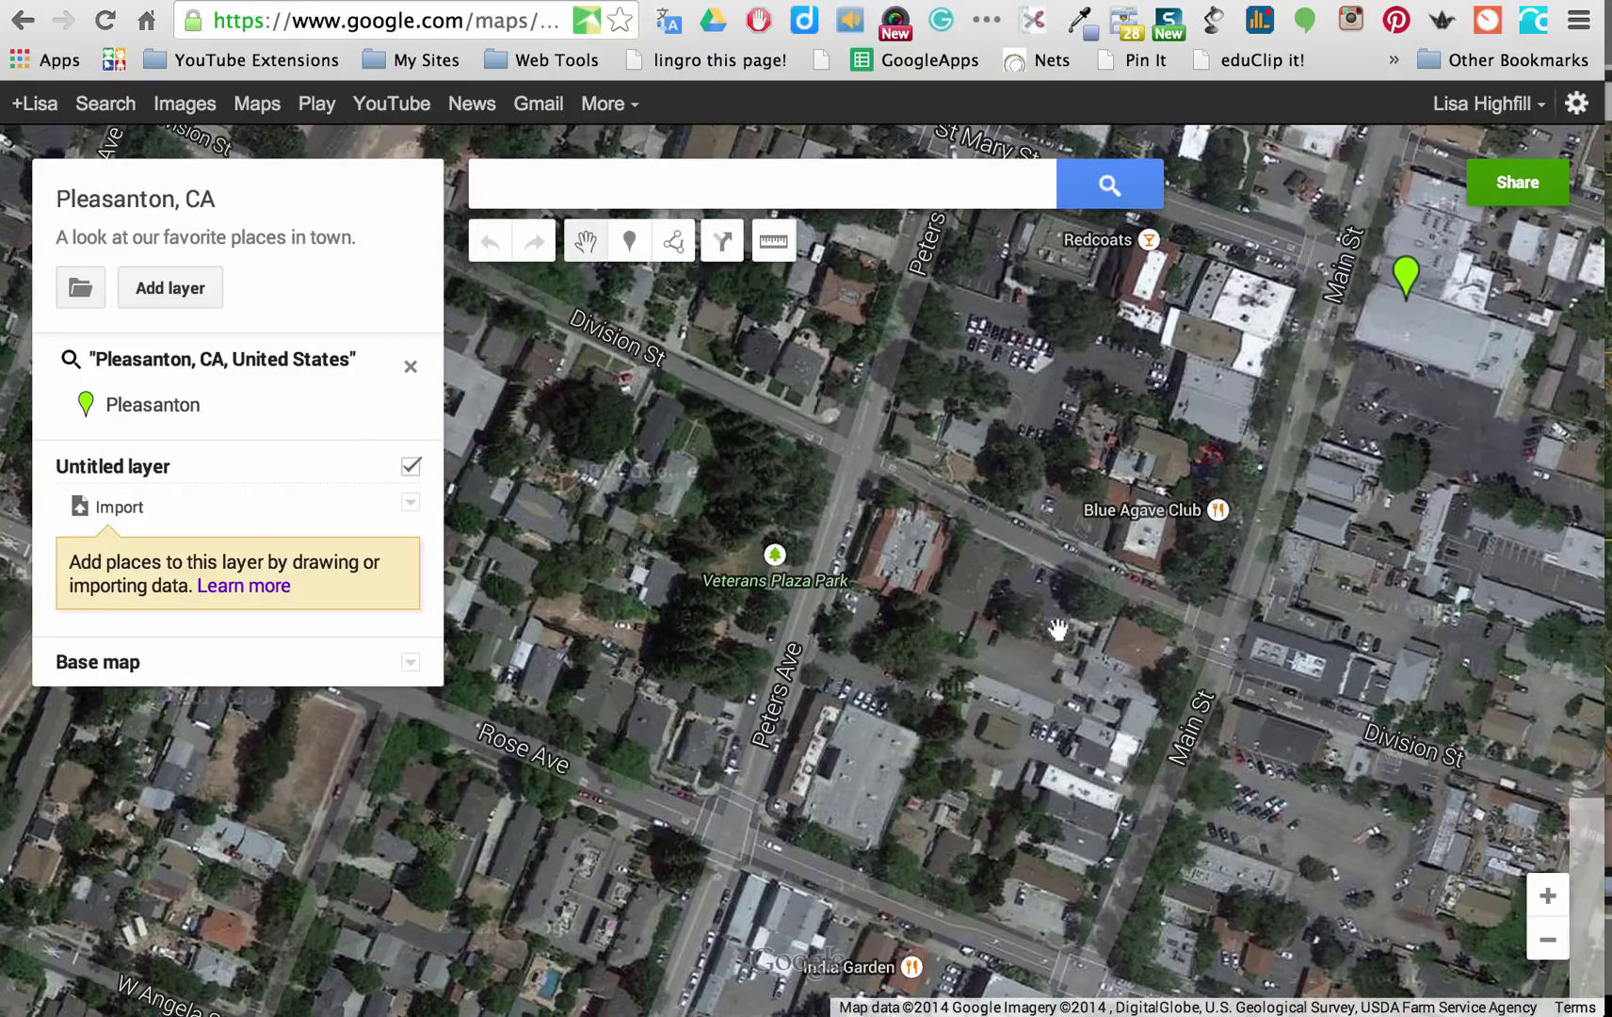
left_click_drag(1292, 466, 1005, 665)
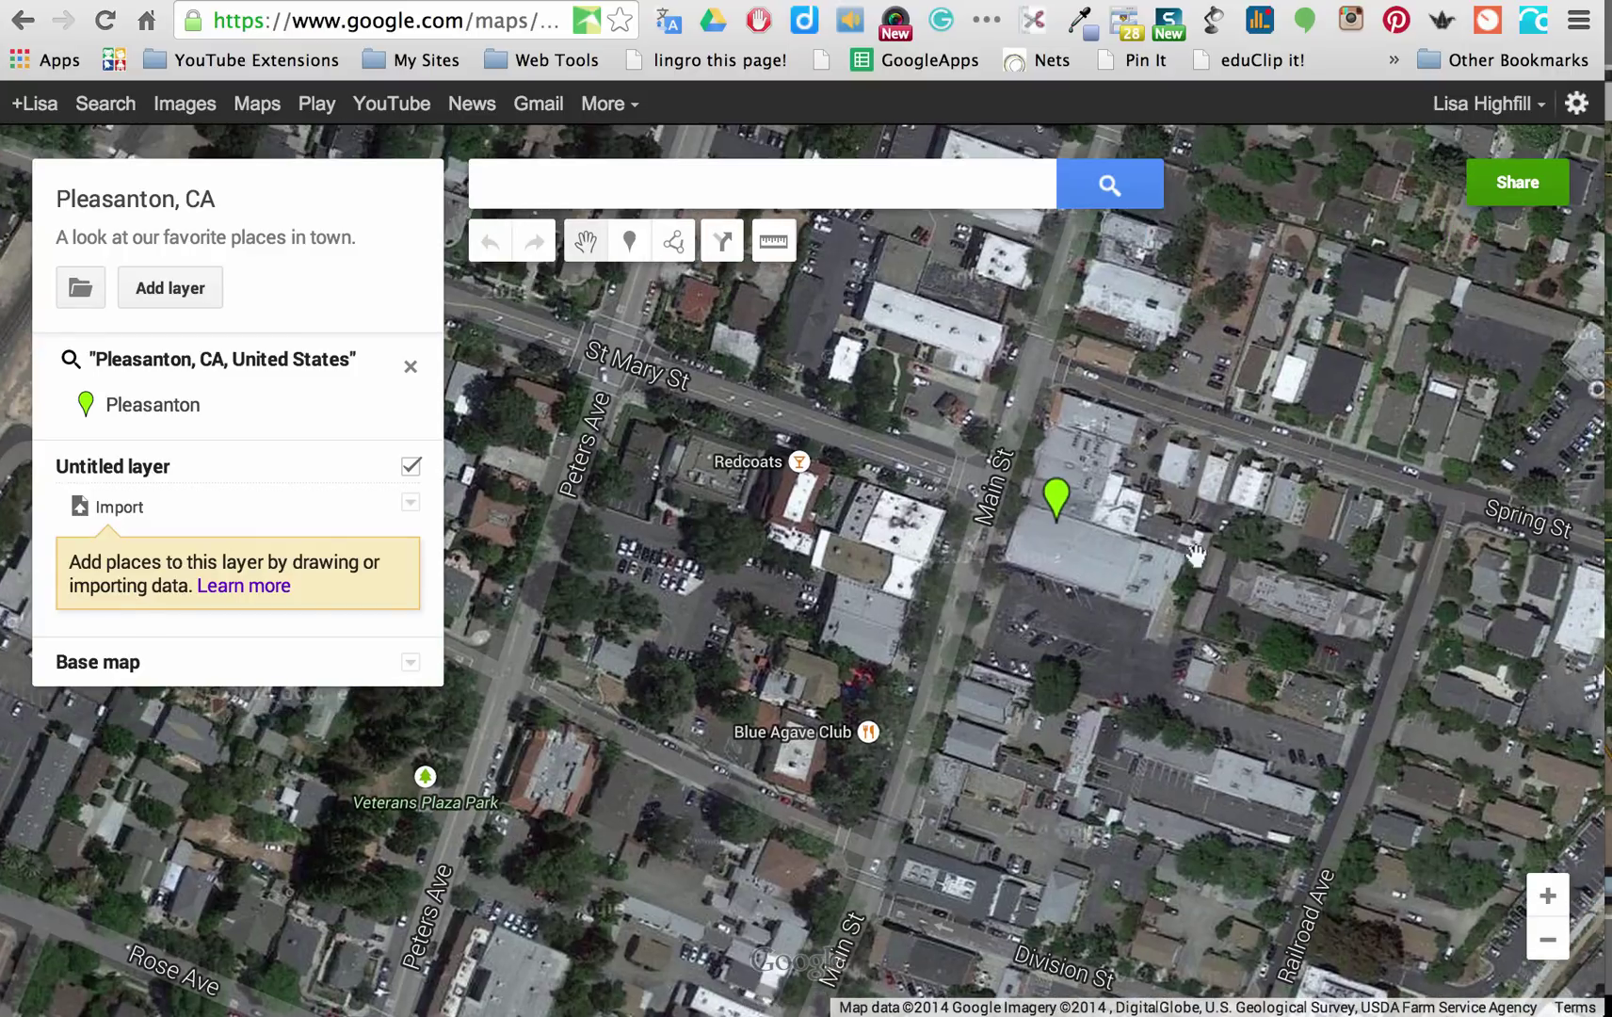
left_click_drag(1260, 430, 1116, 598)
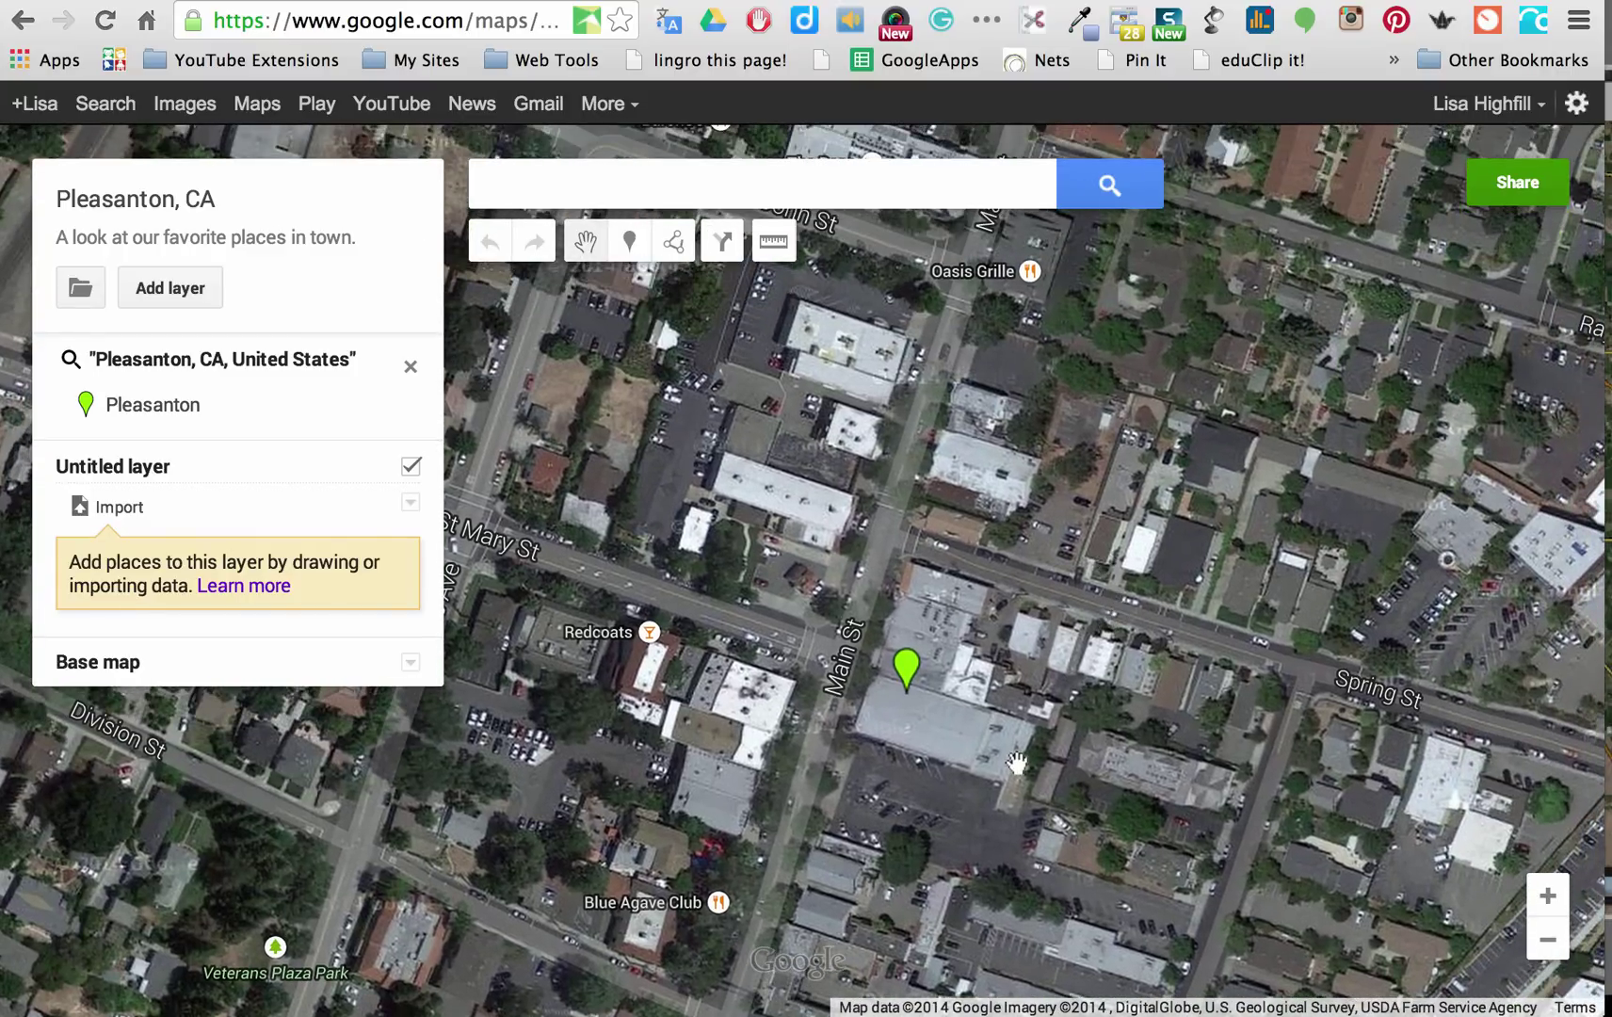
left_click_drag(1063, 678, 1068, 628)
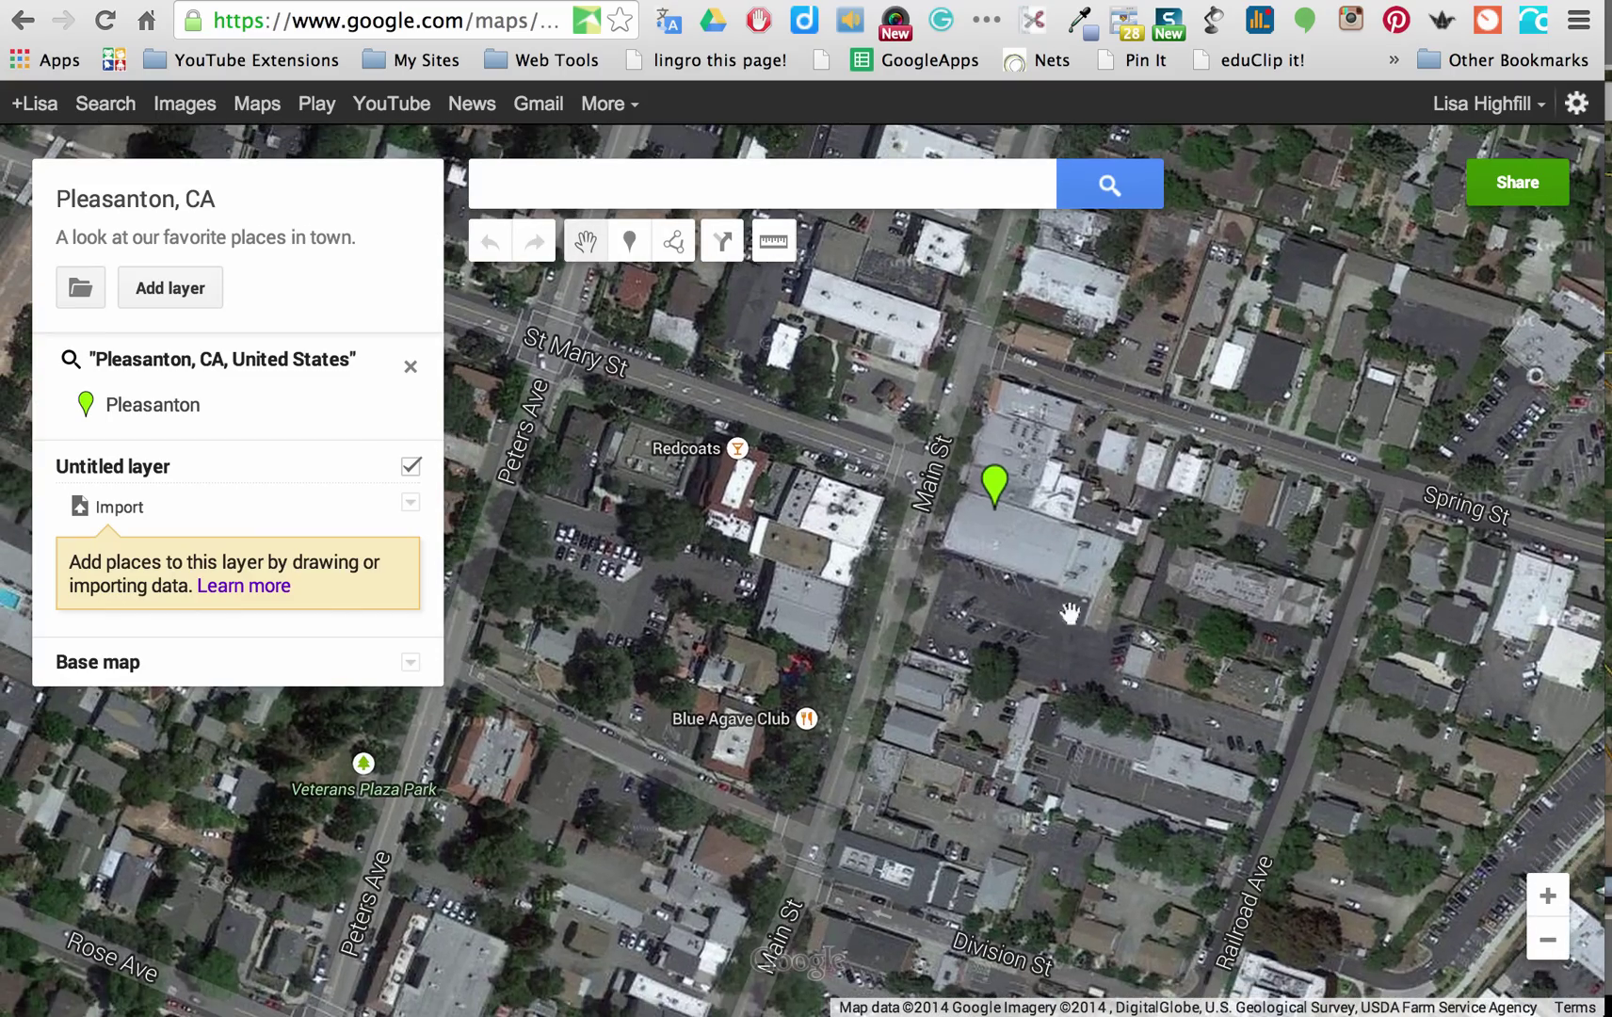
left_click_drag(1009, 733, 1045, 551)
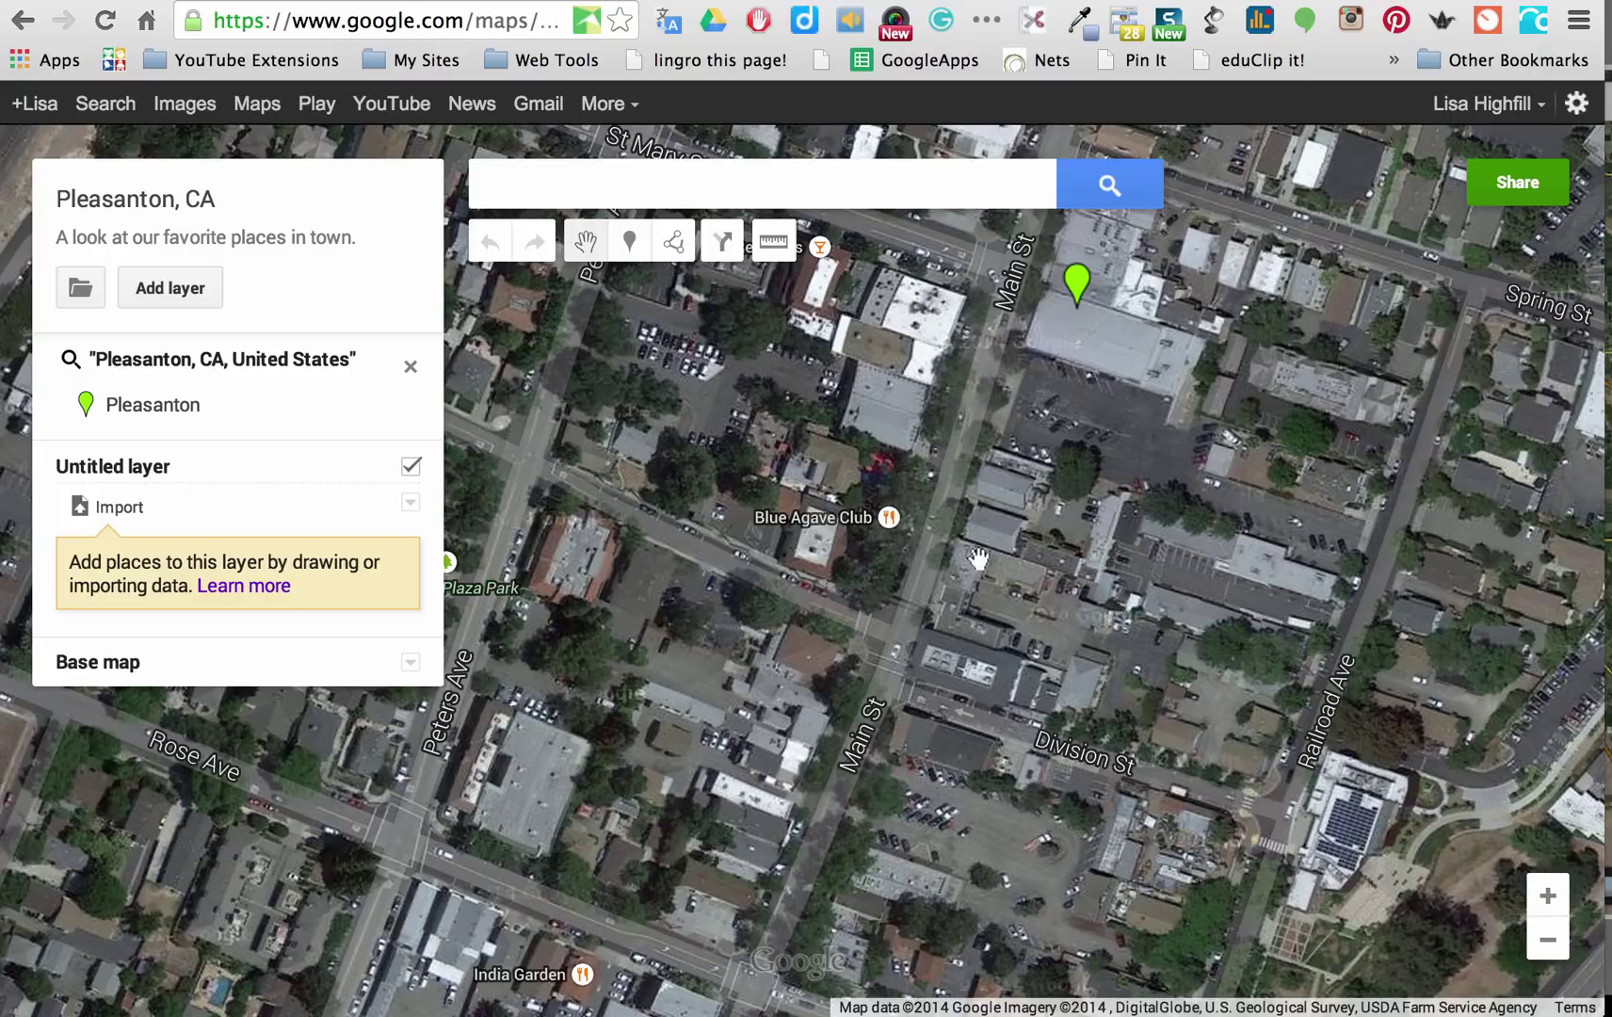
- Drop a Main Street marker titled 'Downtown Pleasanton, CA', described 'This is the location of our famous sign.'
left_click(630, 247)
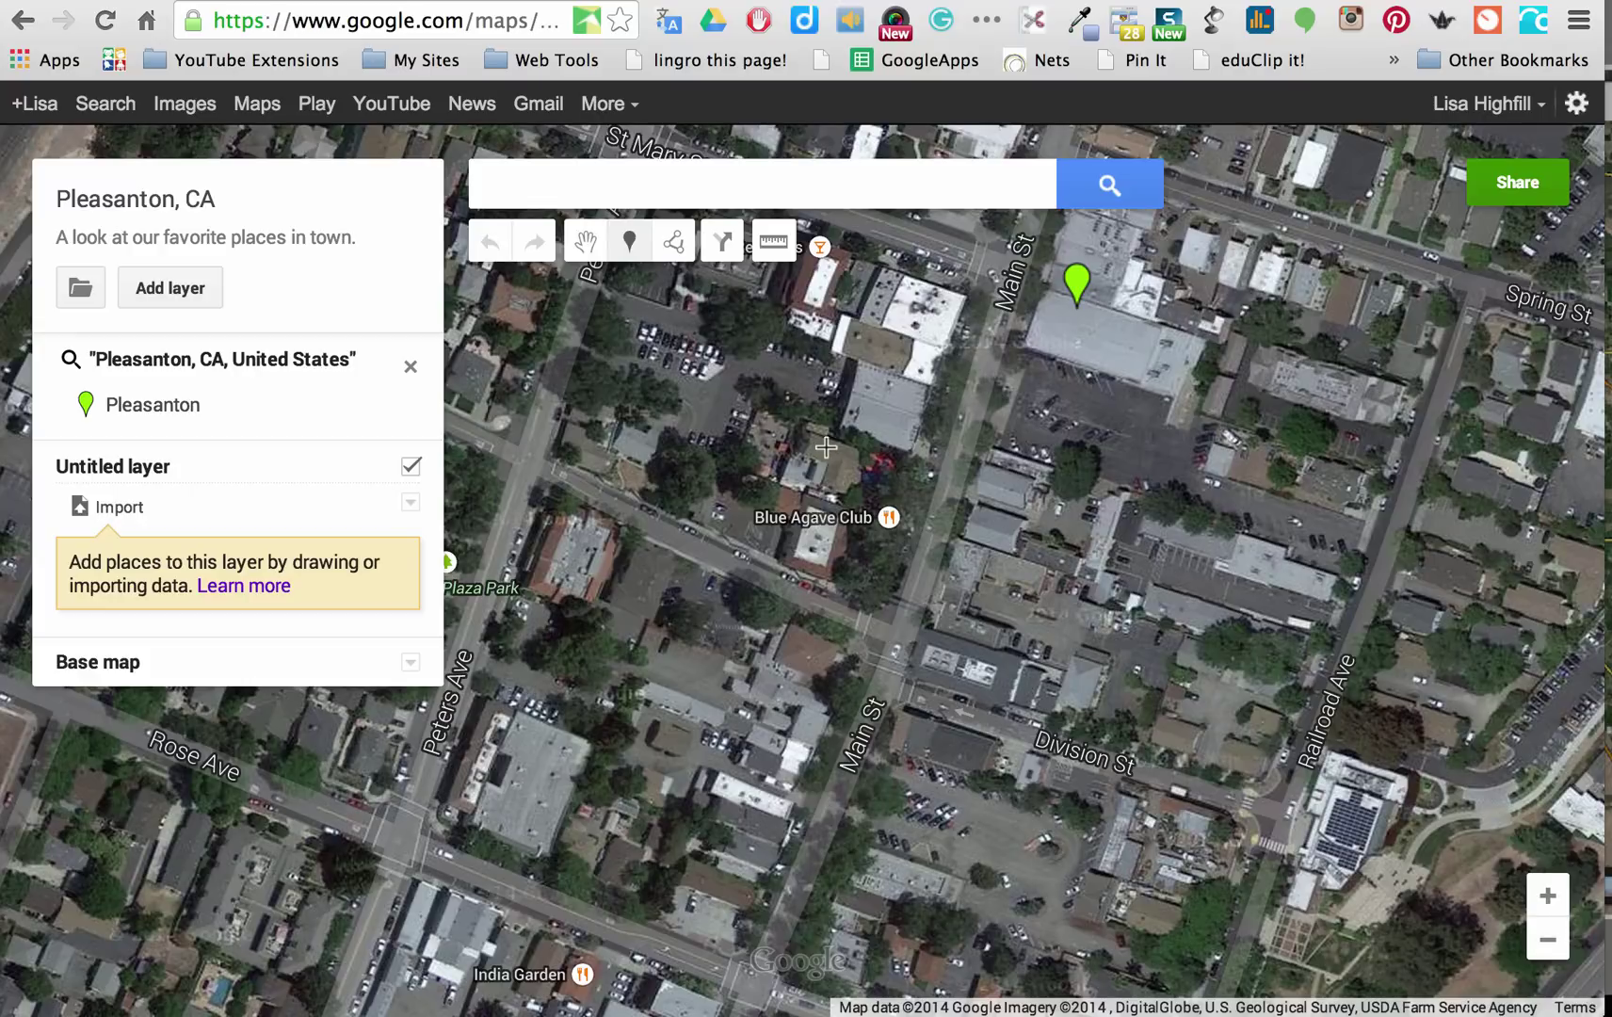
left_click(919, 578)
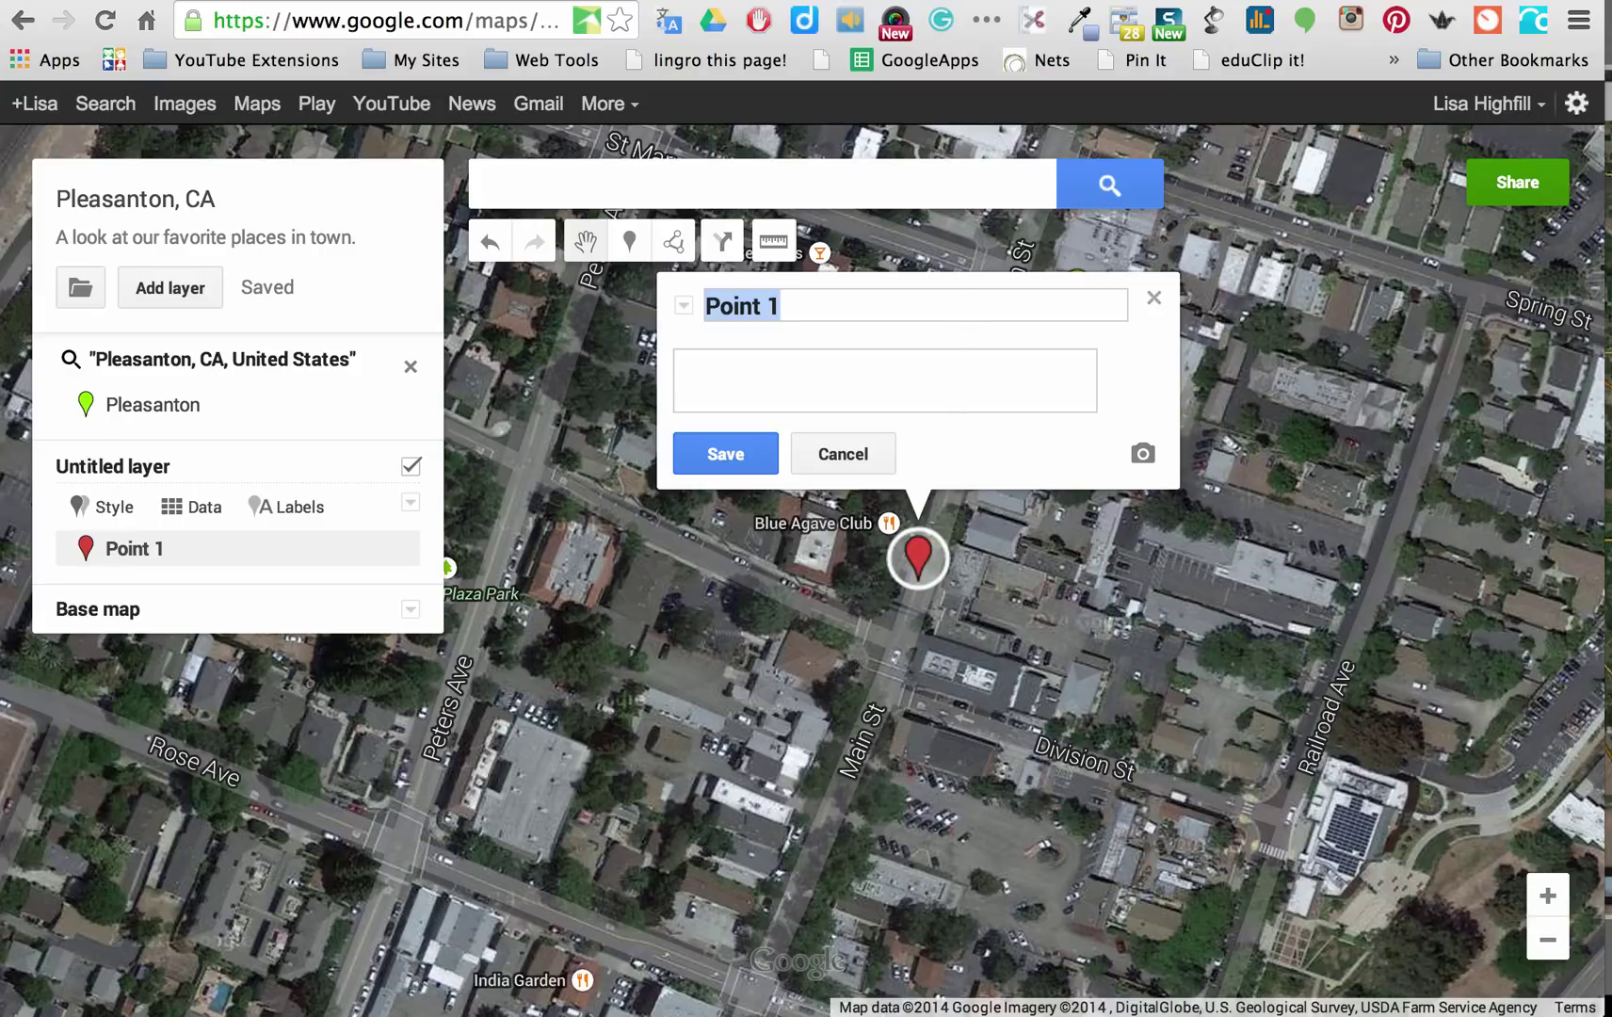
type("Downto")
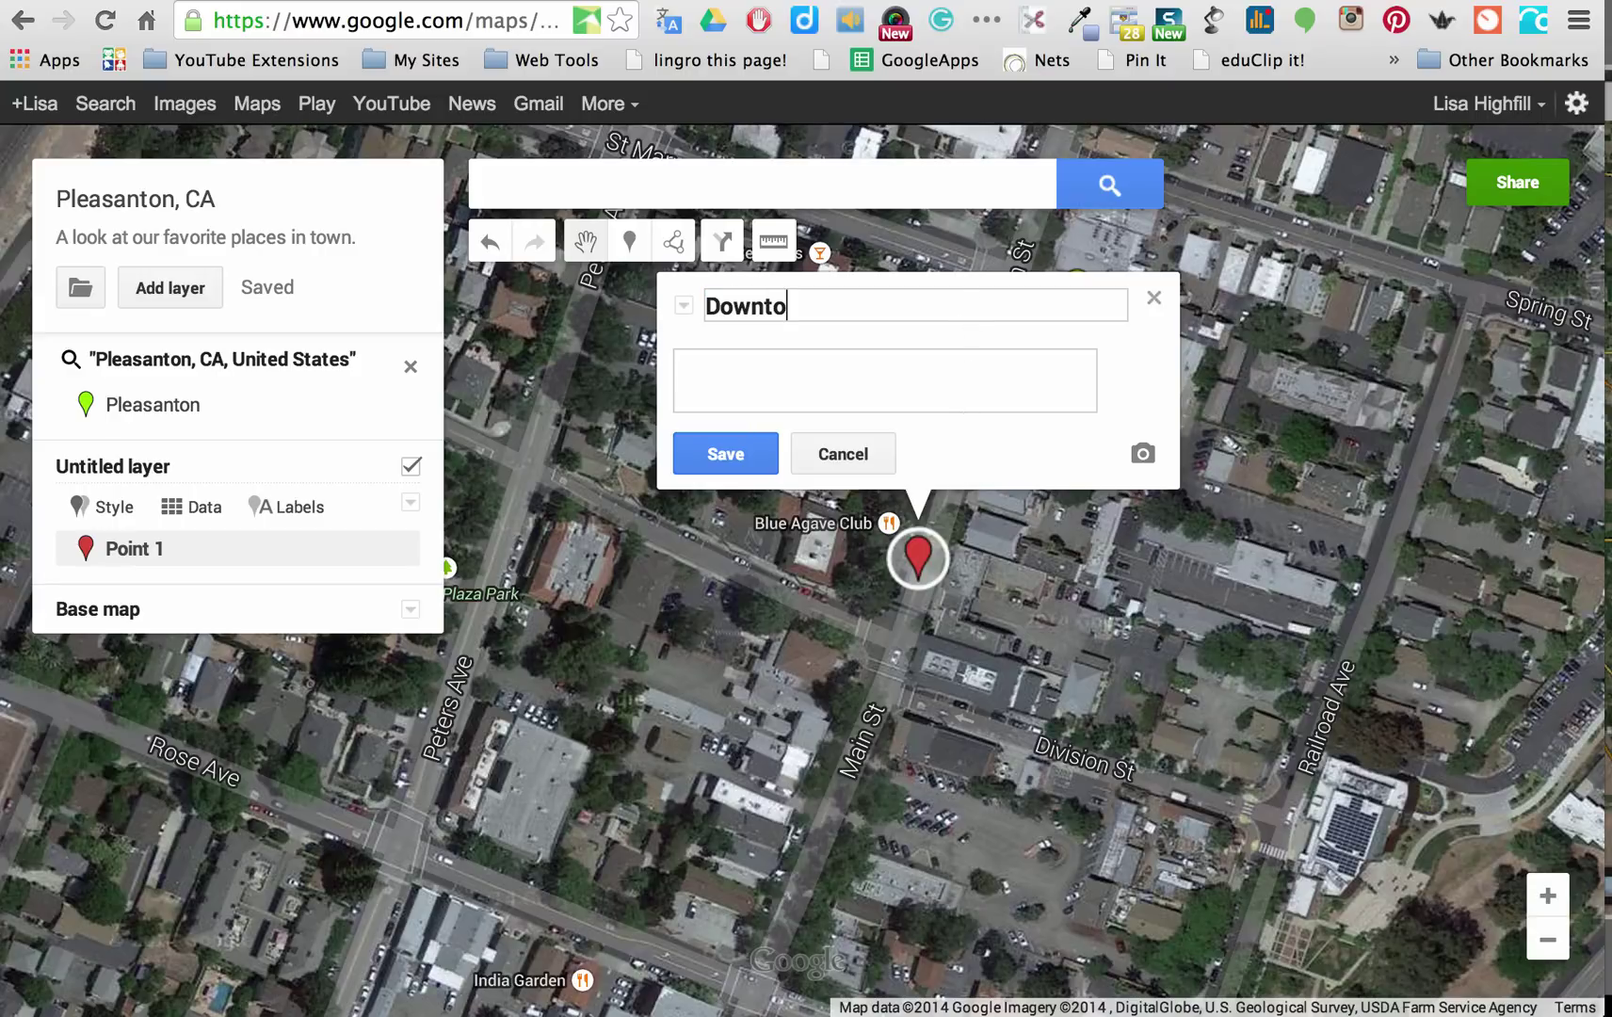
type("wn Pleasanton")
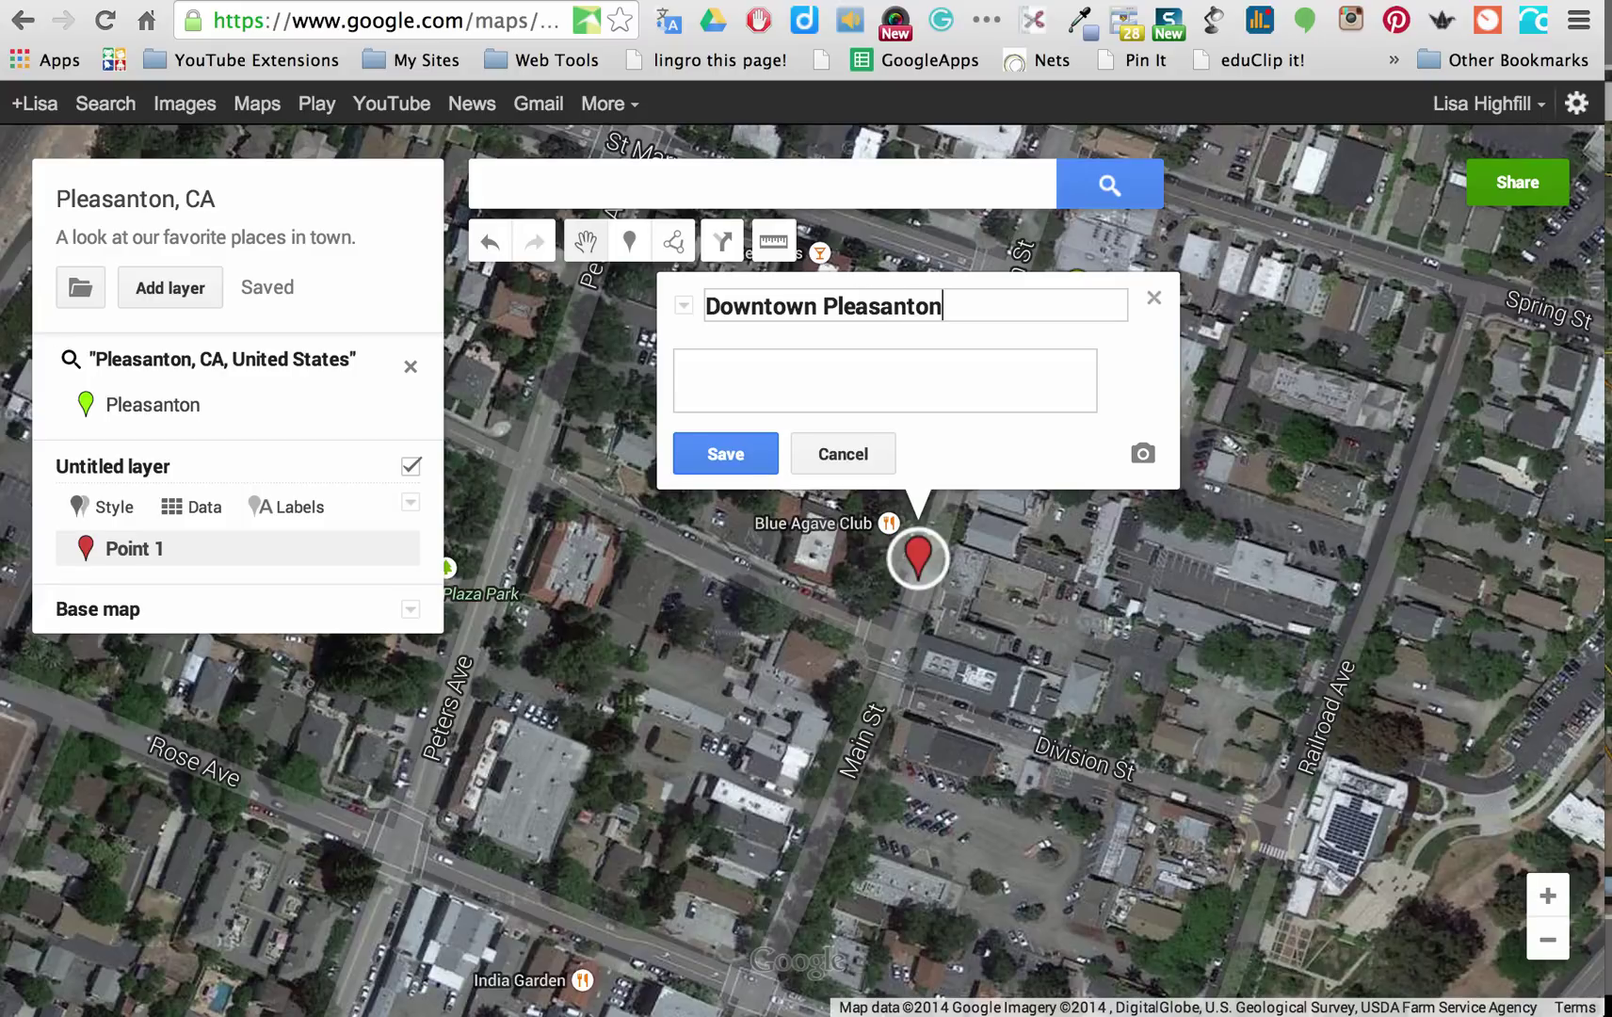
type(", CA")
type("This is the ")
type("locatio")
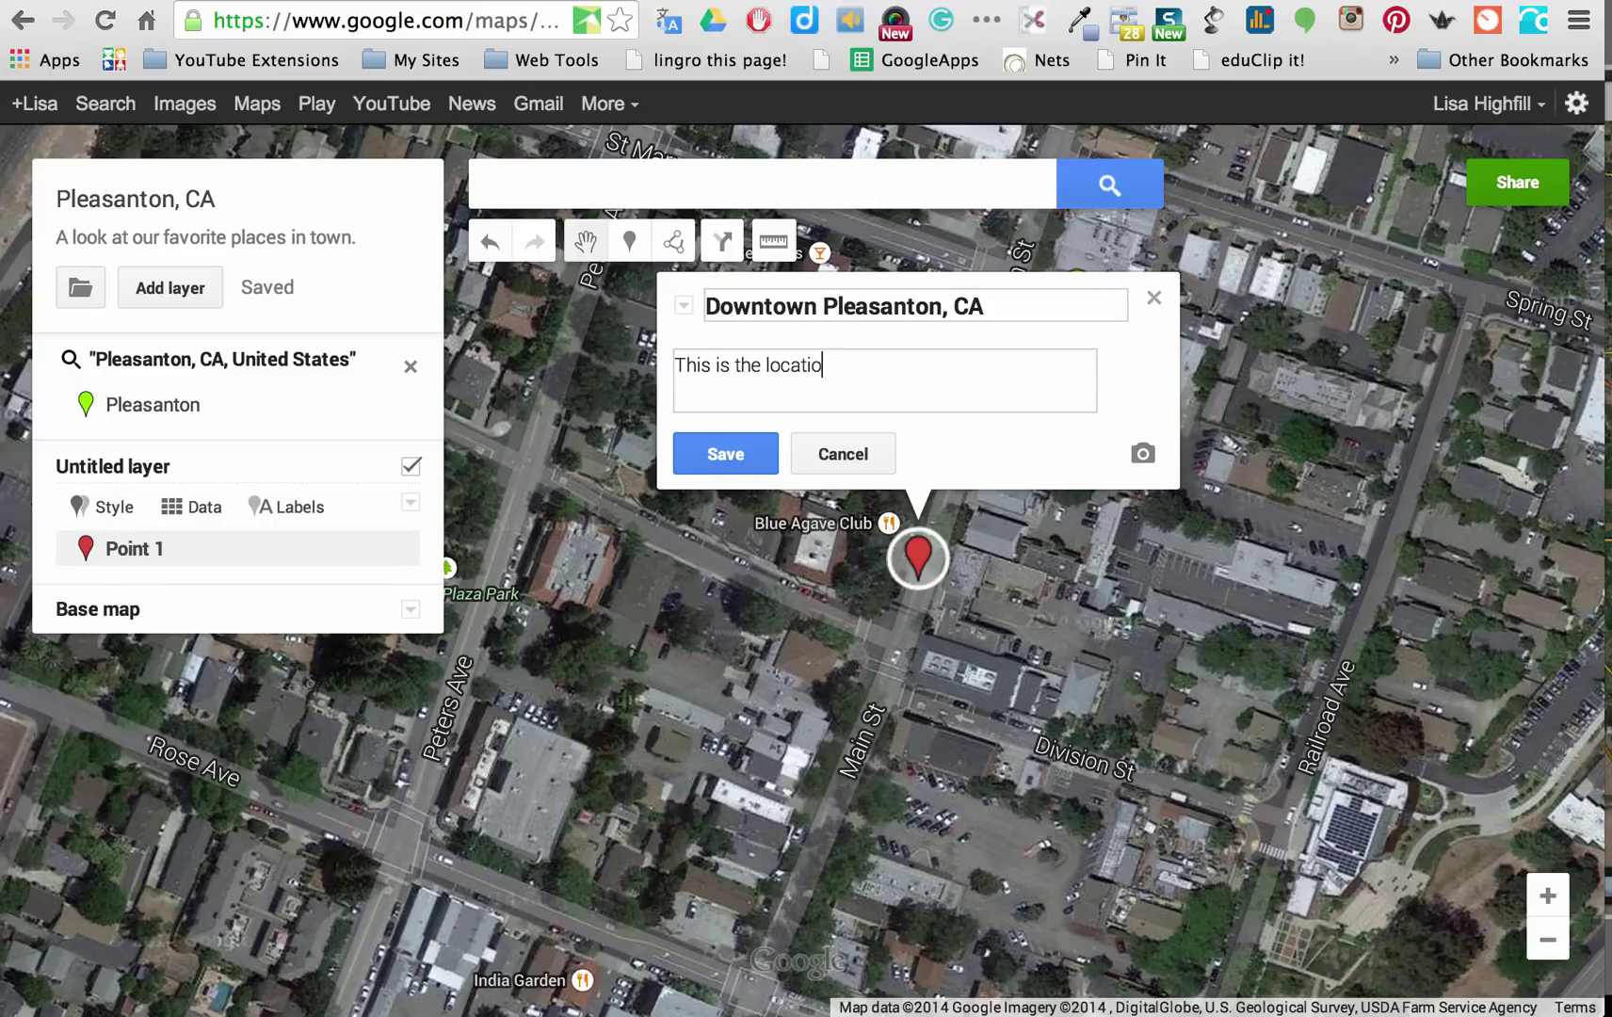
type("n of our famous sign")
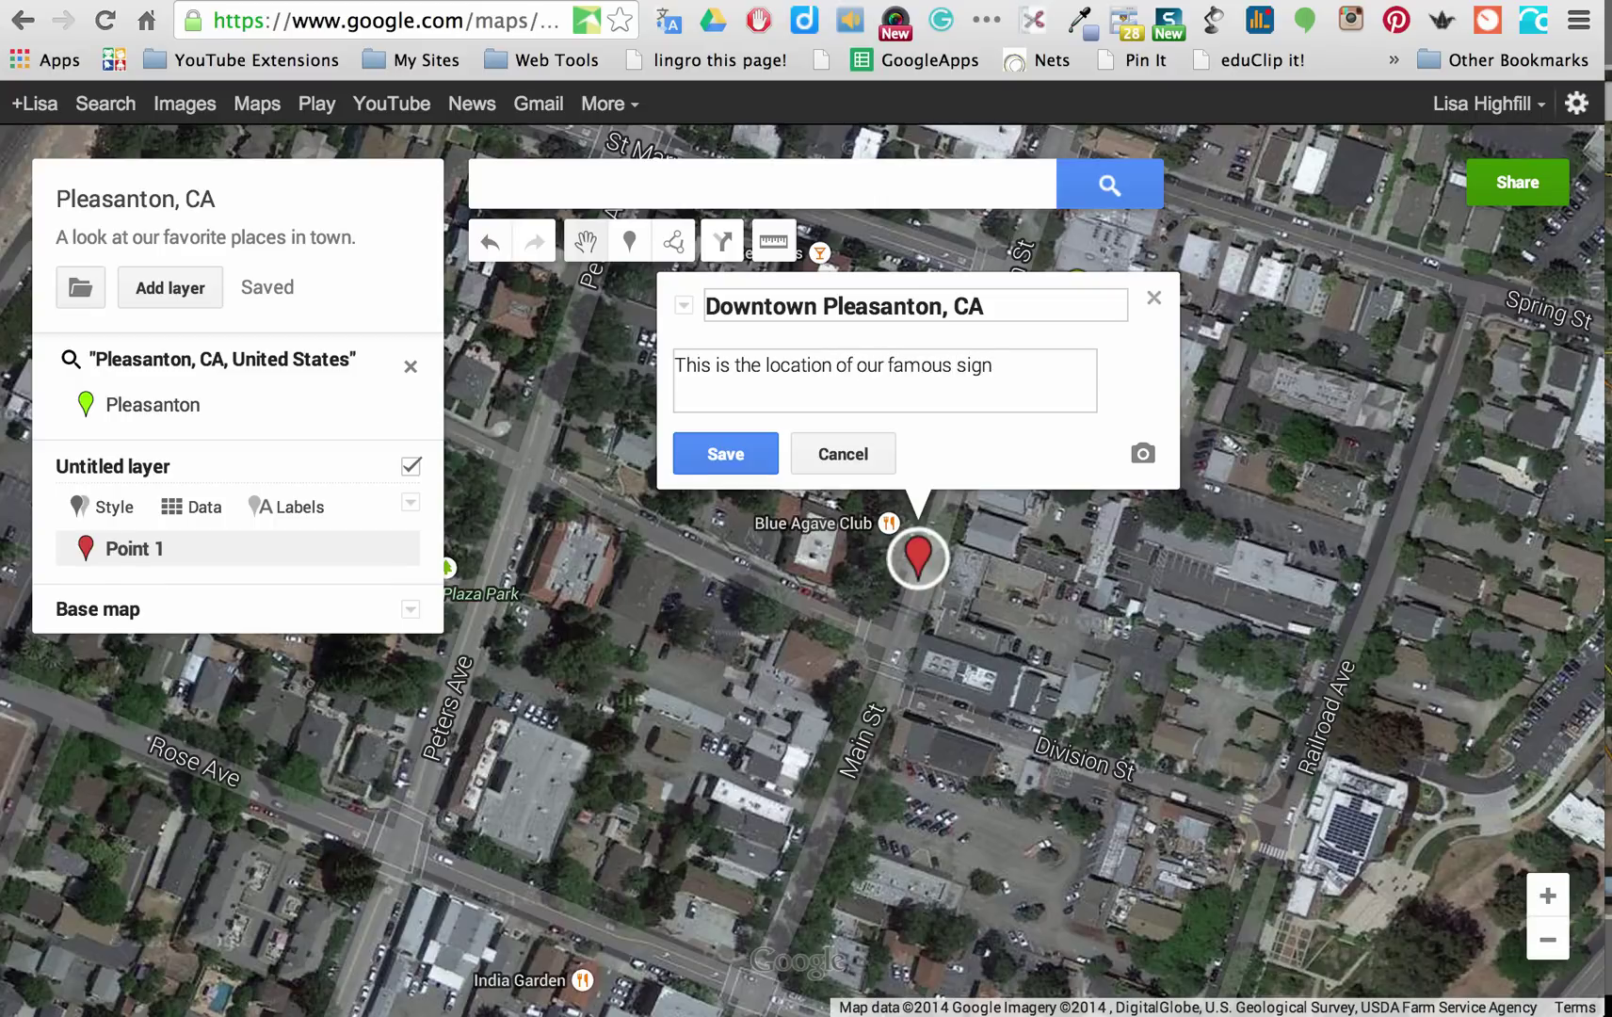
type(".")
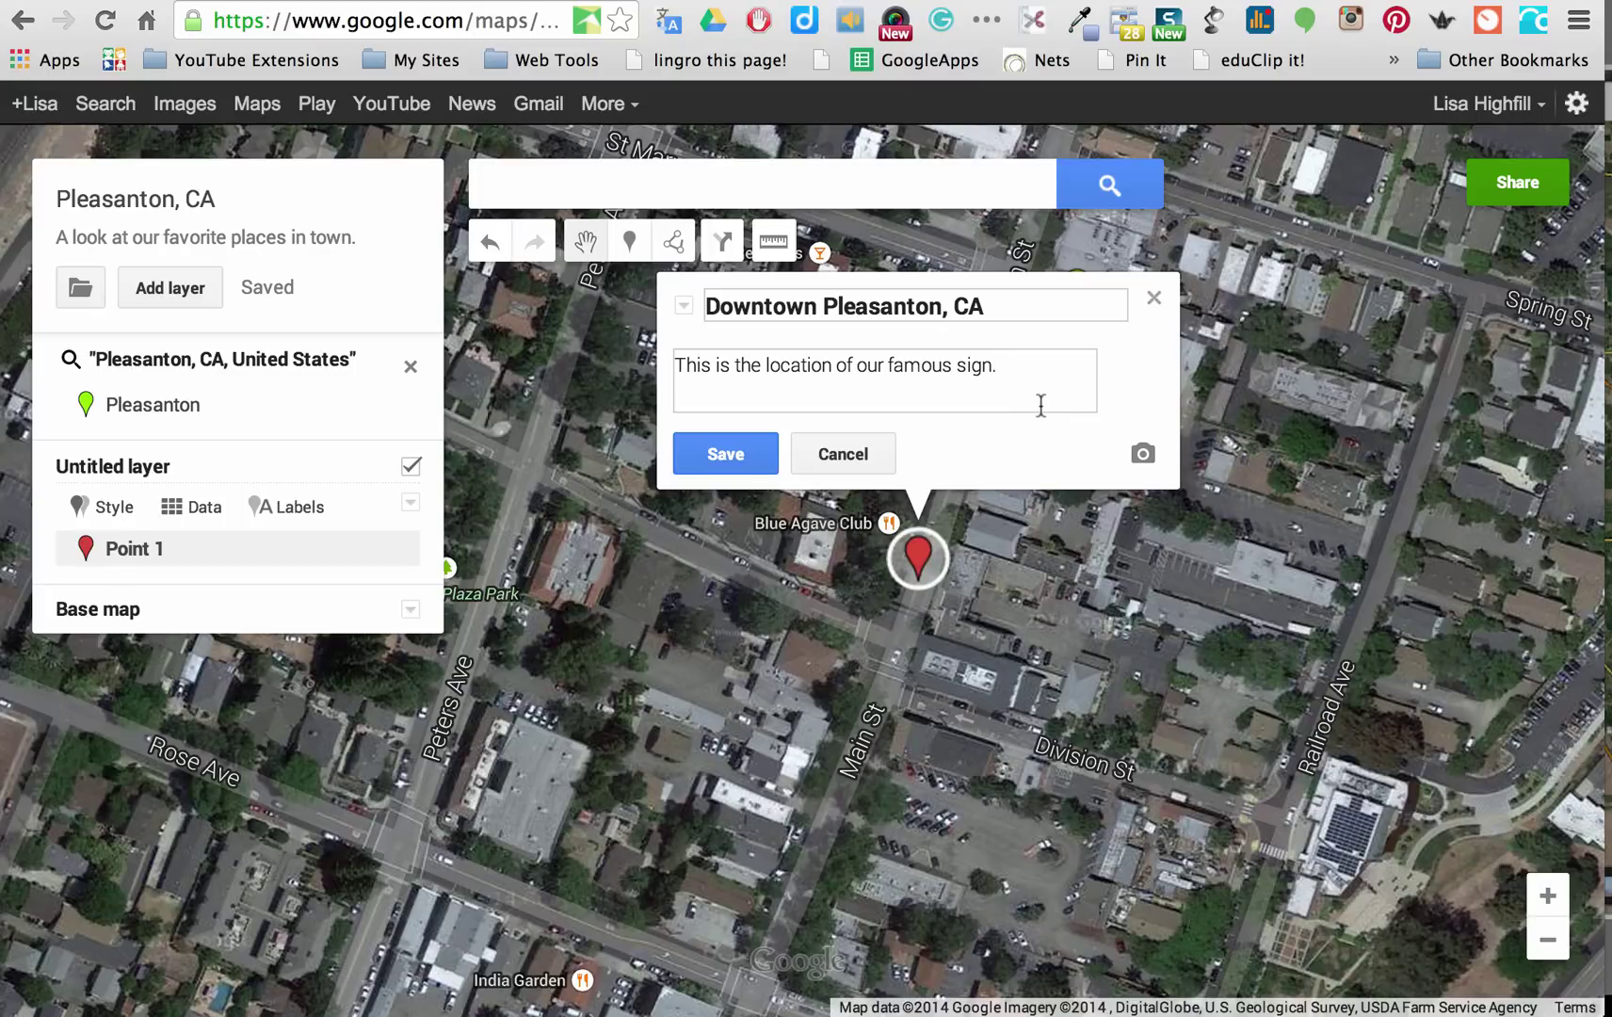
- Search Google Images for 'Pleasanton sign' and check the photo of the sign over a tree-lined street
left_click(1143, 456)
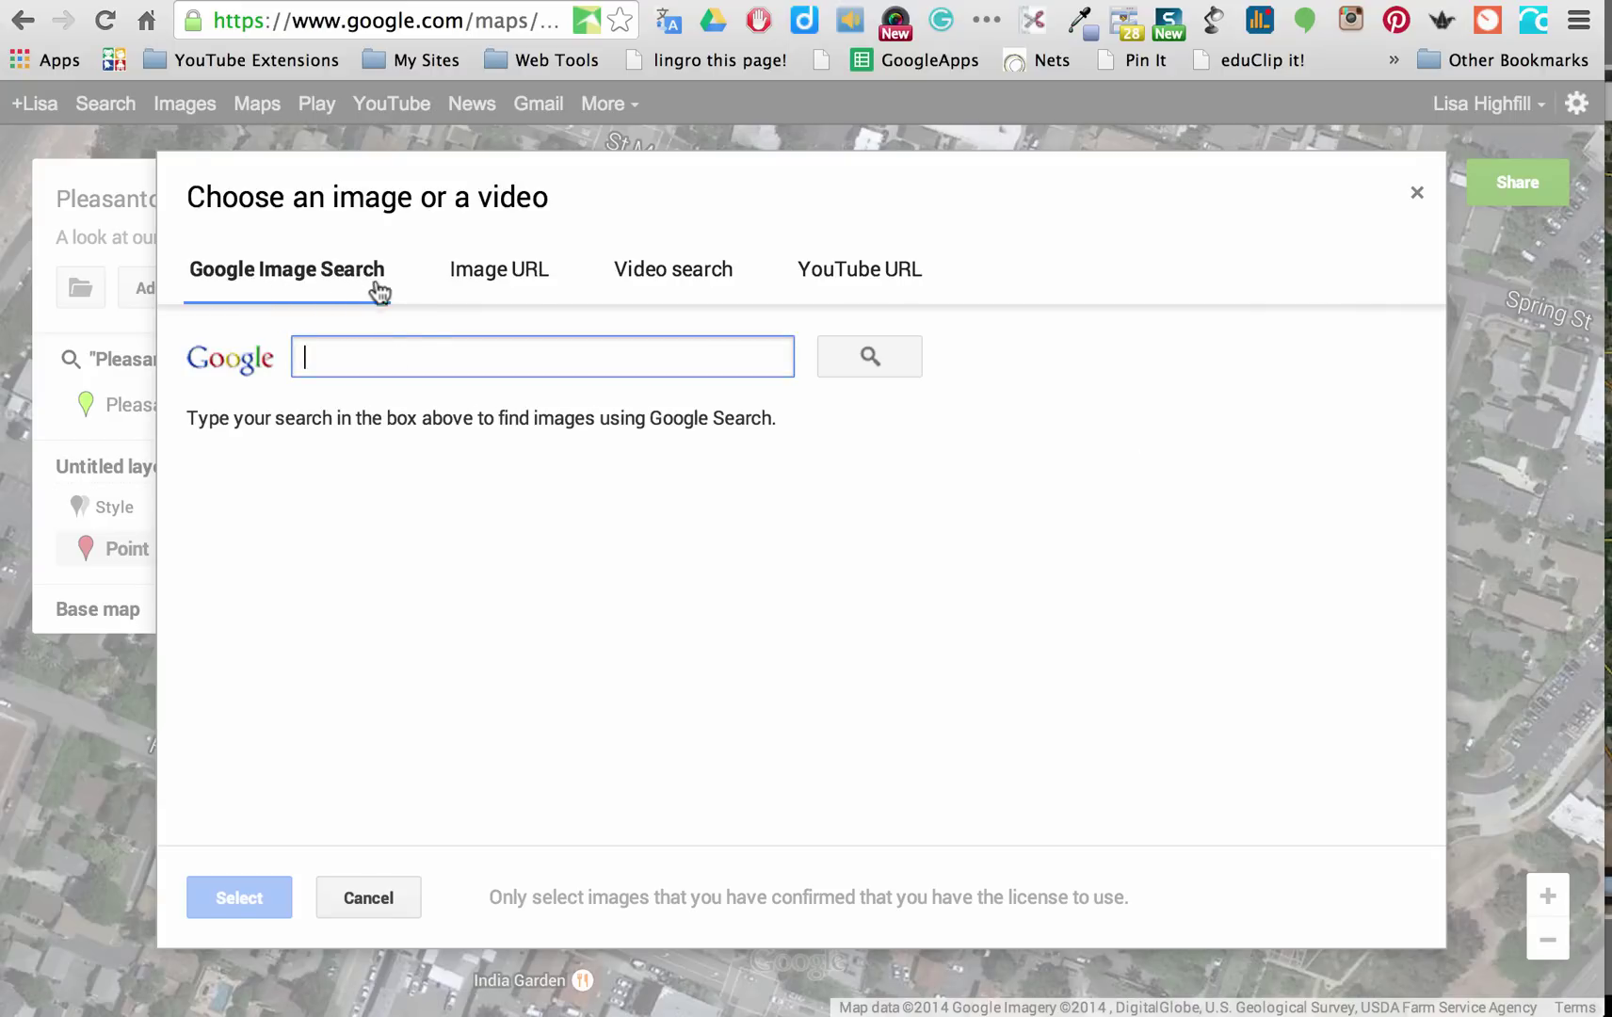
type("P")
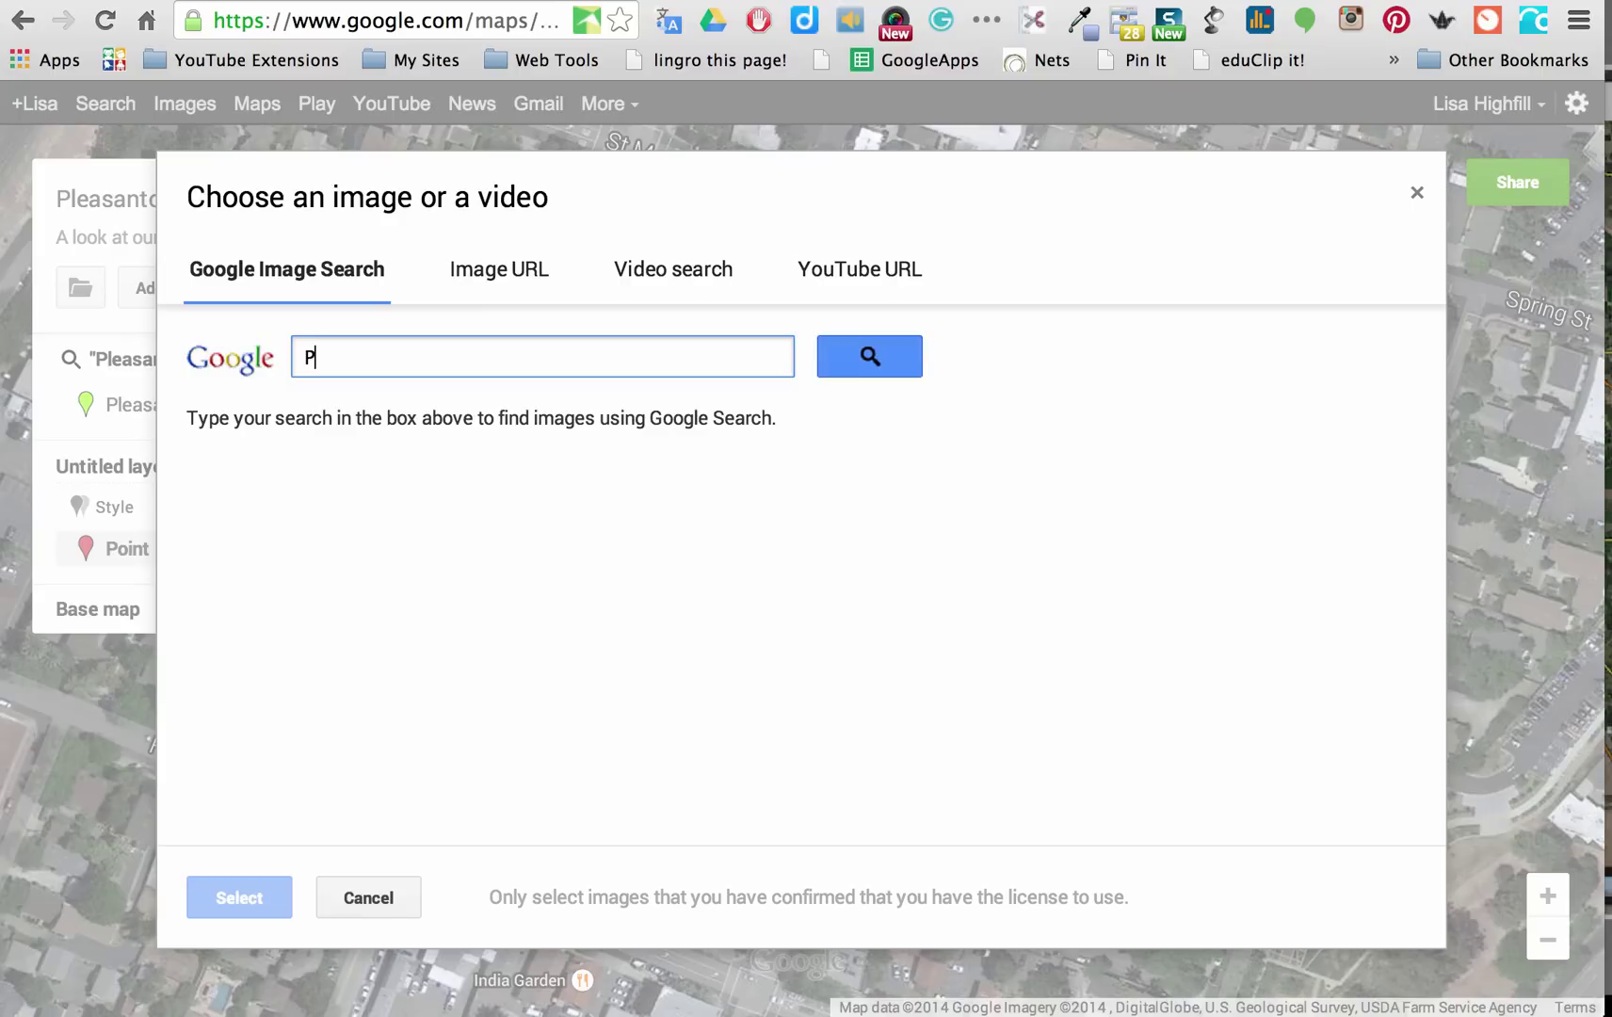
type("leasanton sign")
key("Return")
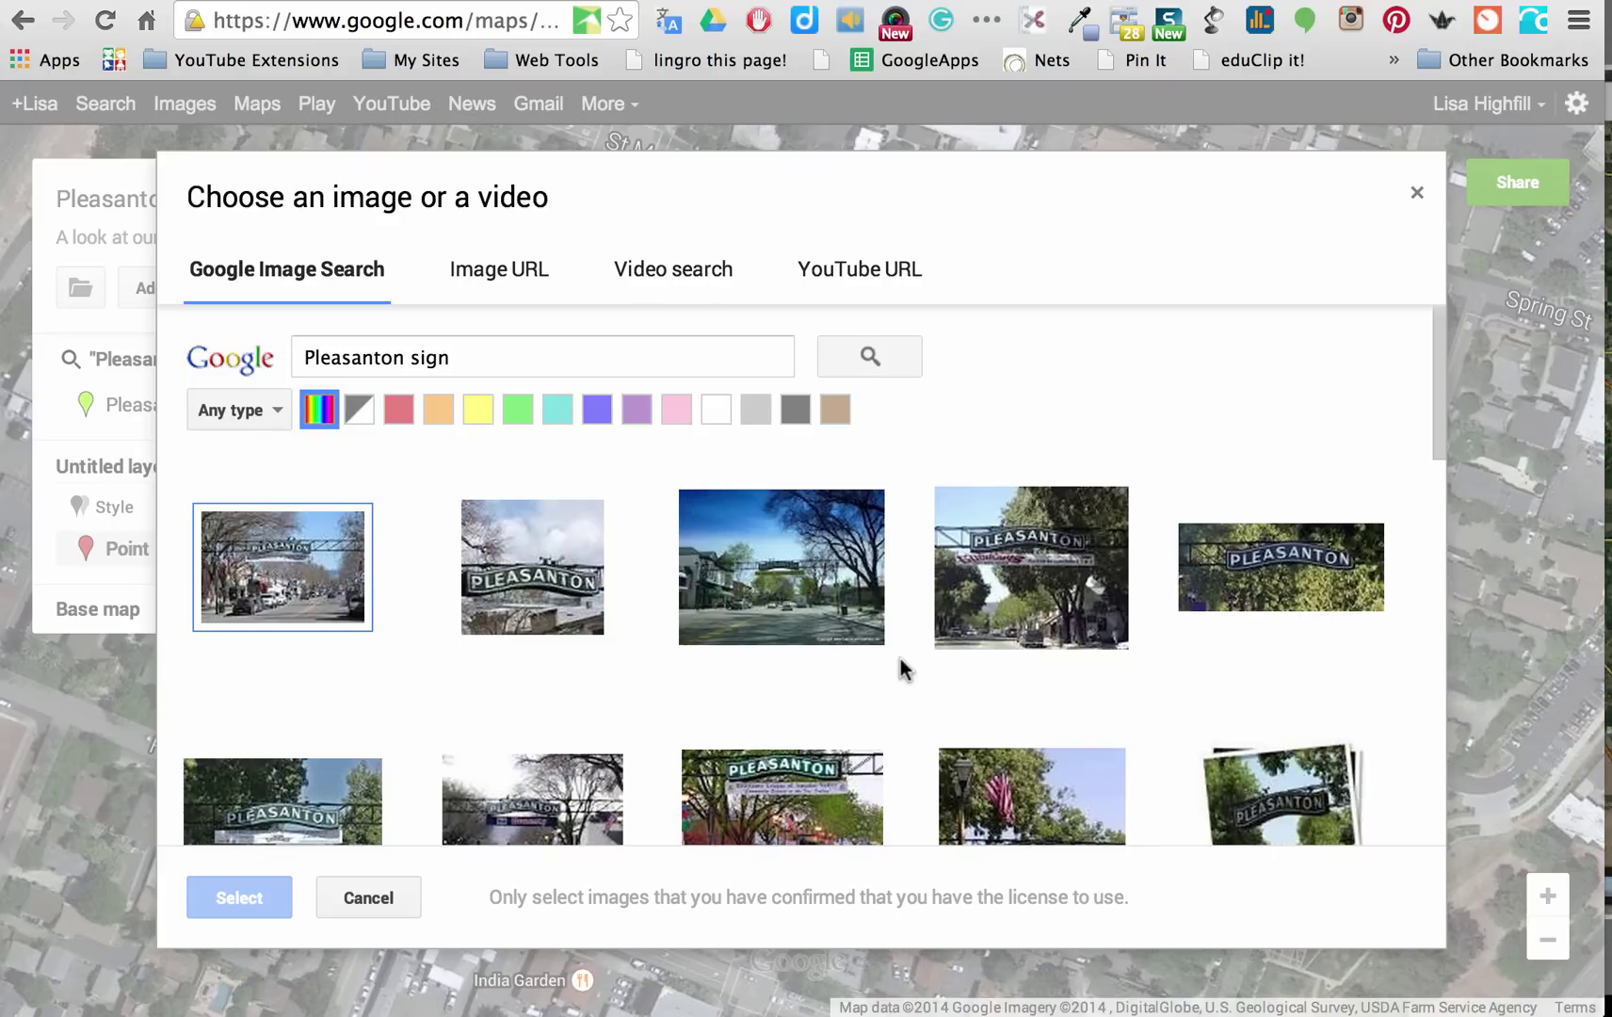
scroll(901, 668, "down", 1)
scroll(900, 669, "down", 4)
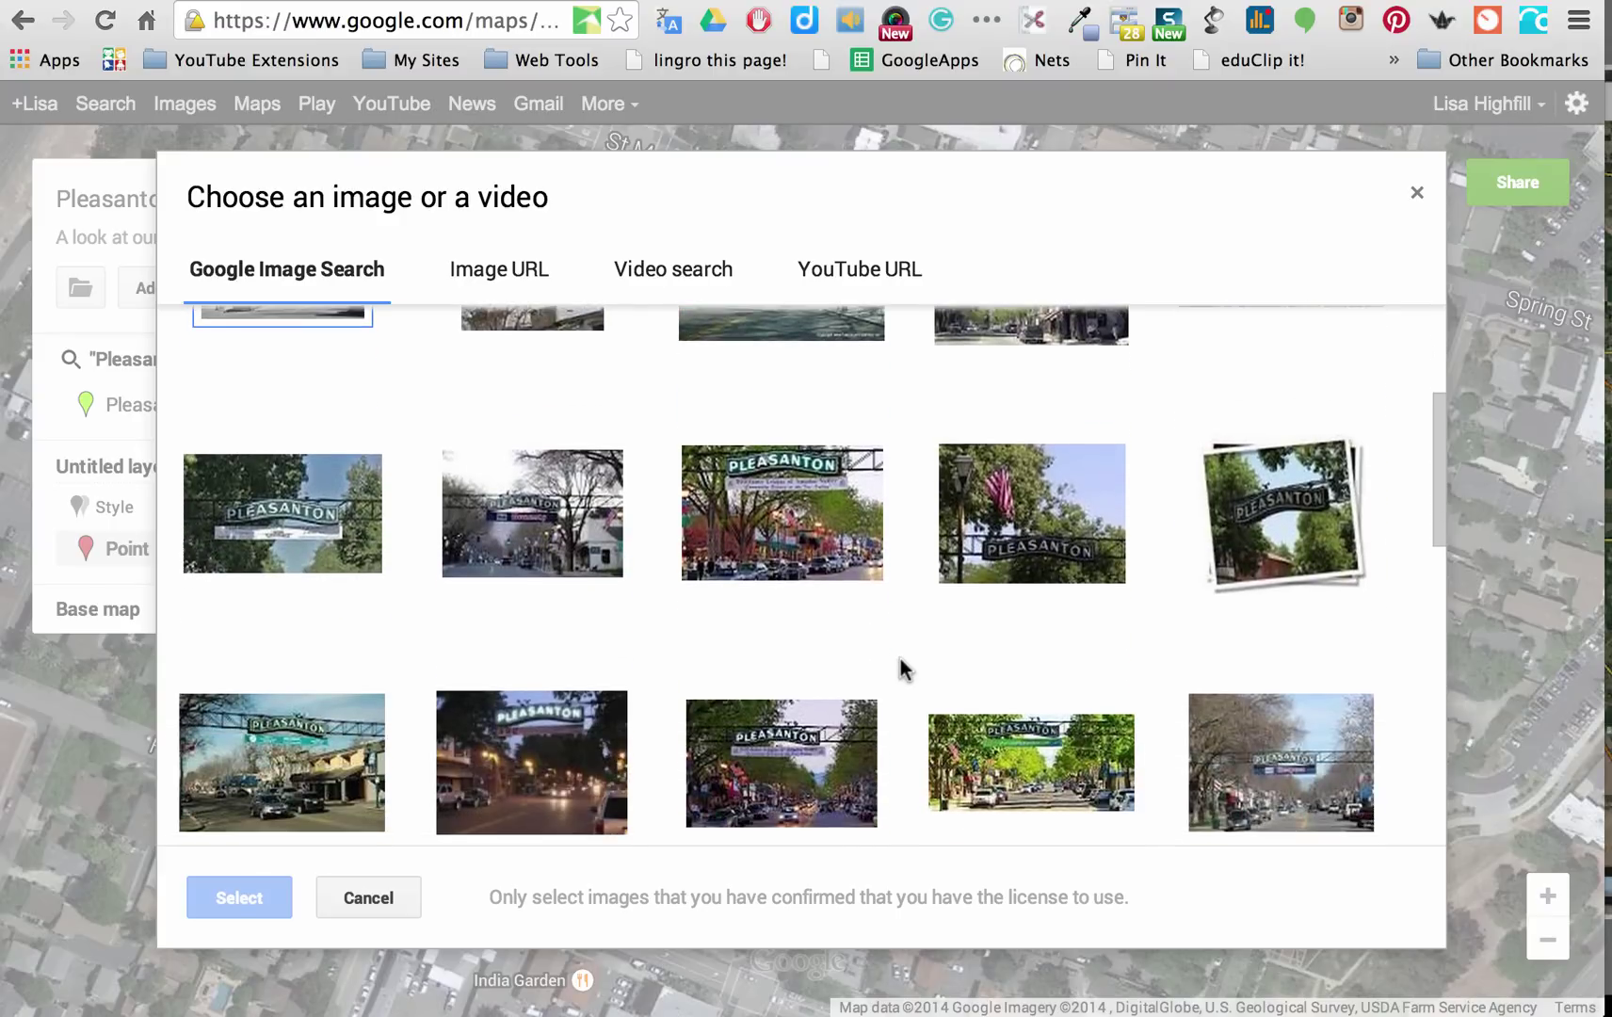
scroll(900, 668, "down", 3)
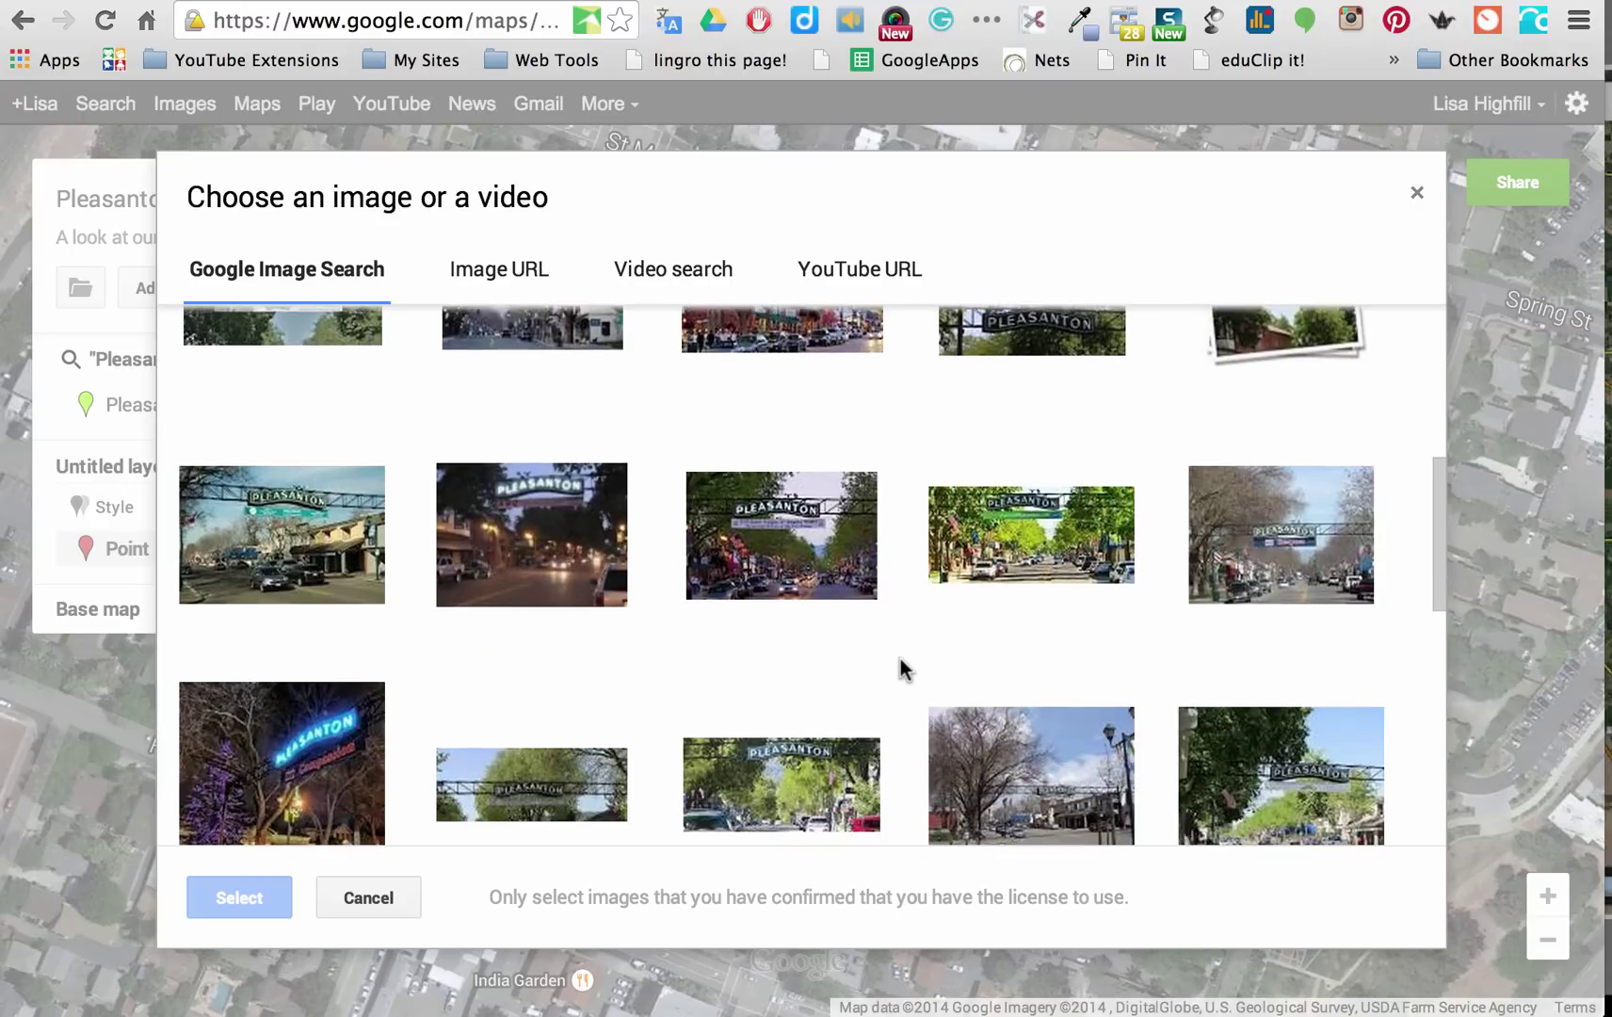
left_click(1043, 567)
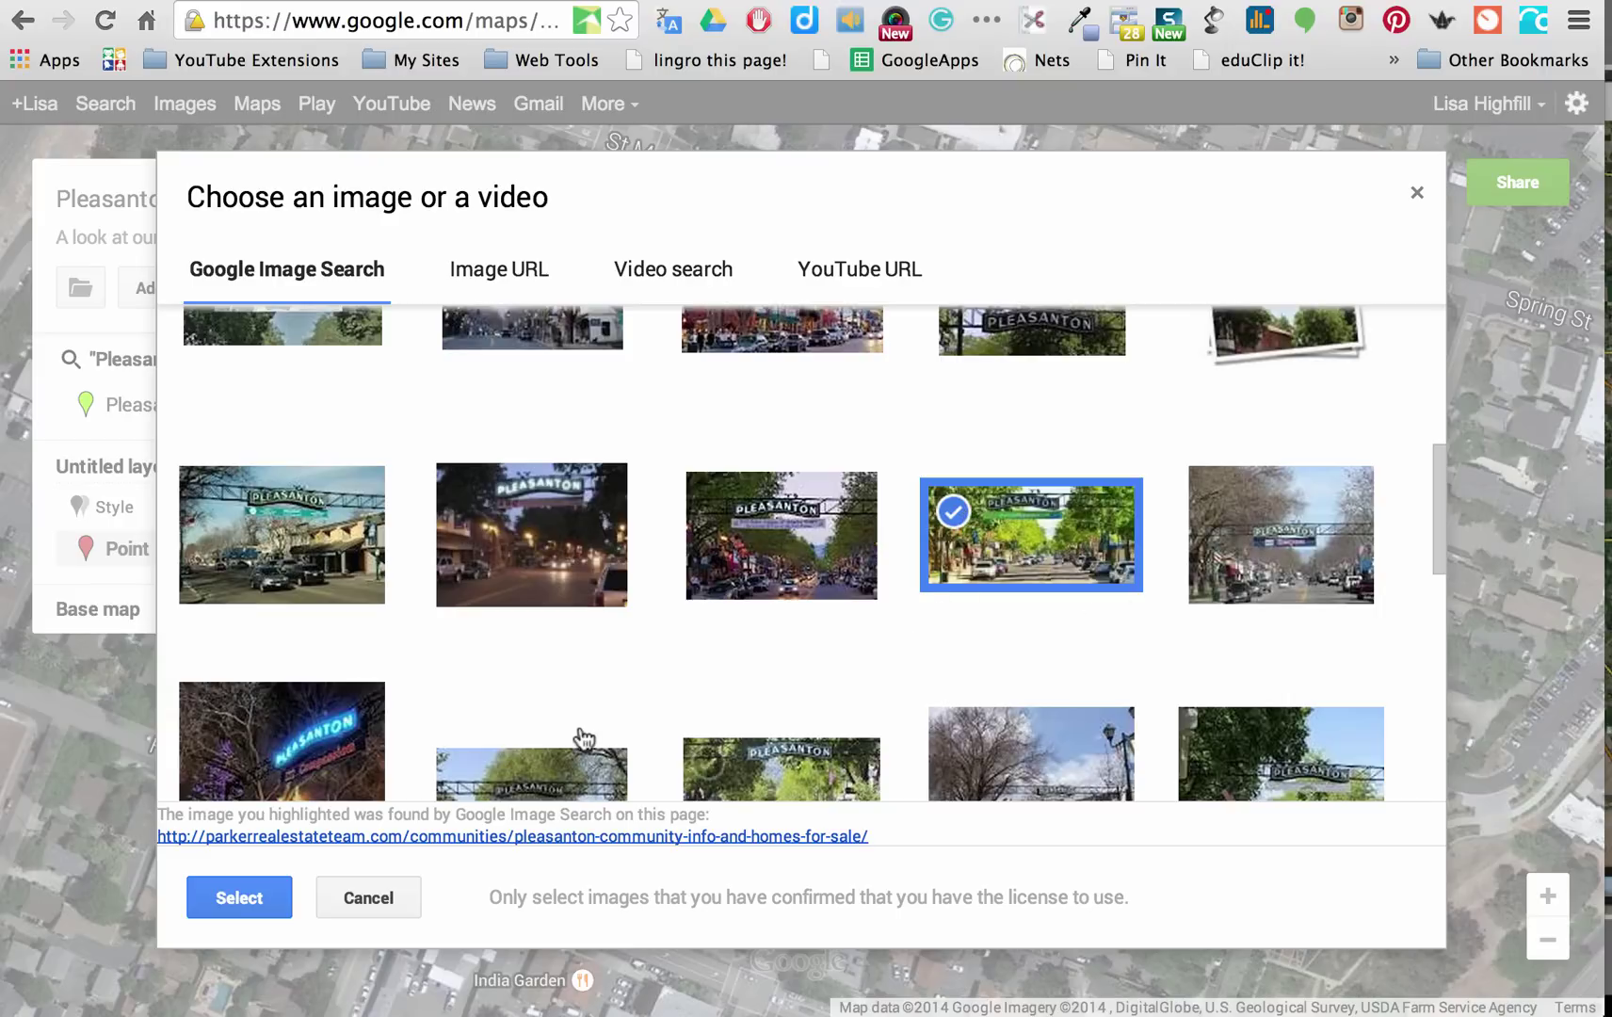
- Insert the checked Pleasanton sign photo into the marker's info popup
left_click(236, 899)
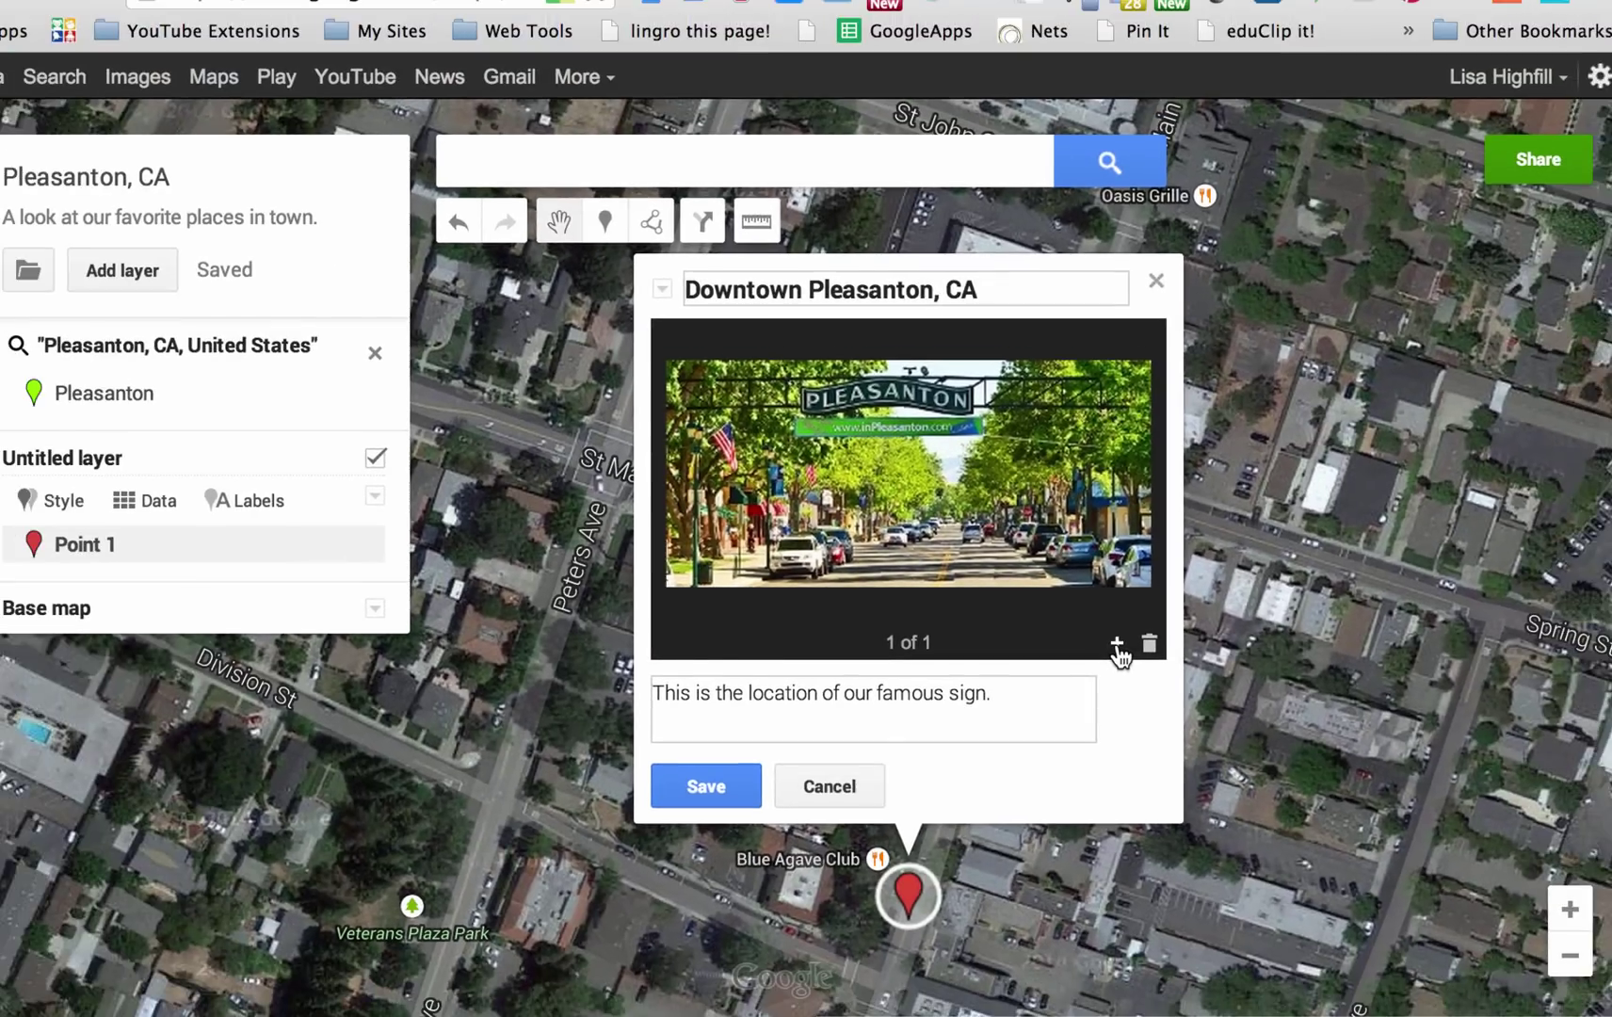
- Start adding a second media item and search videos for 'Pleasanton'
left_click(1118, 649)
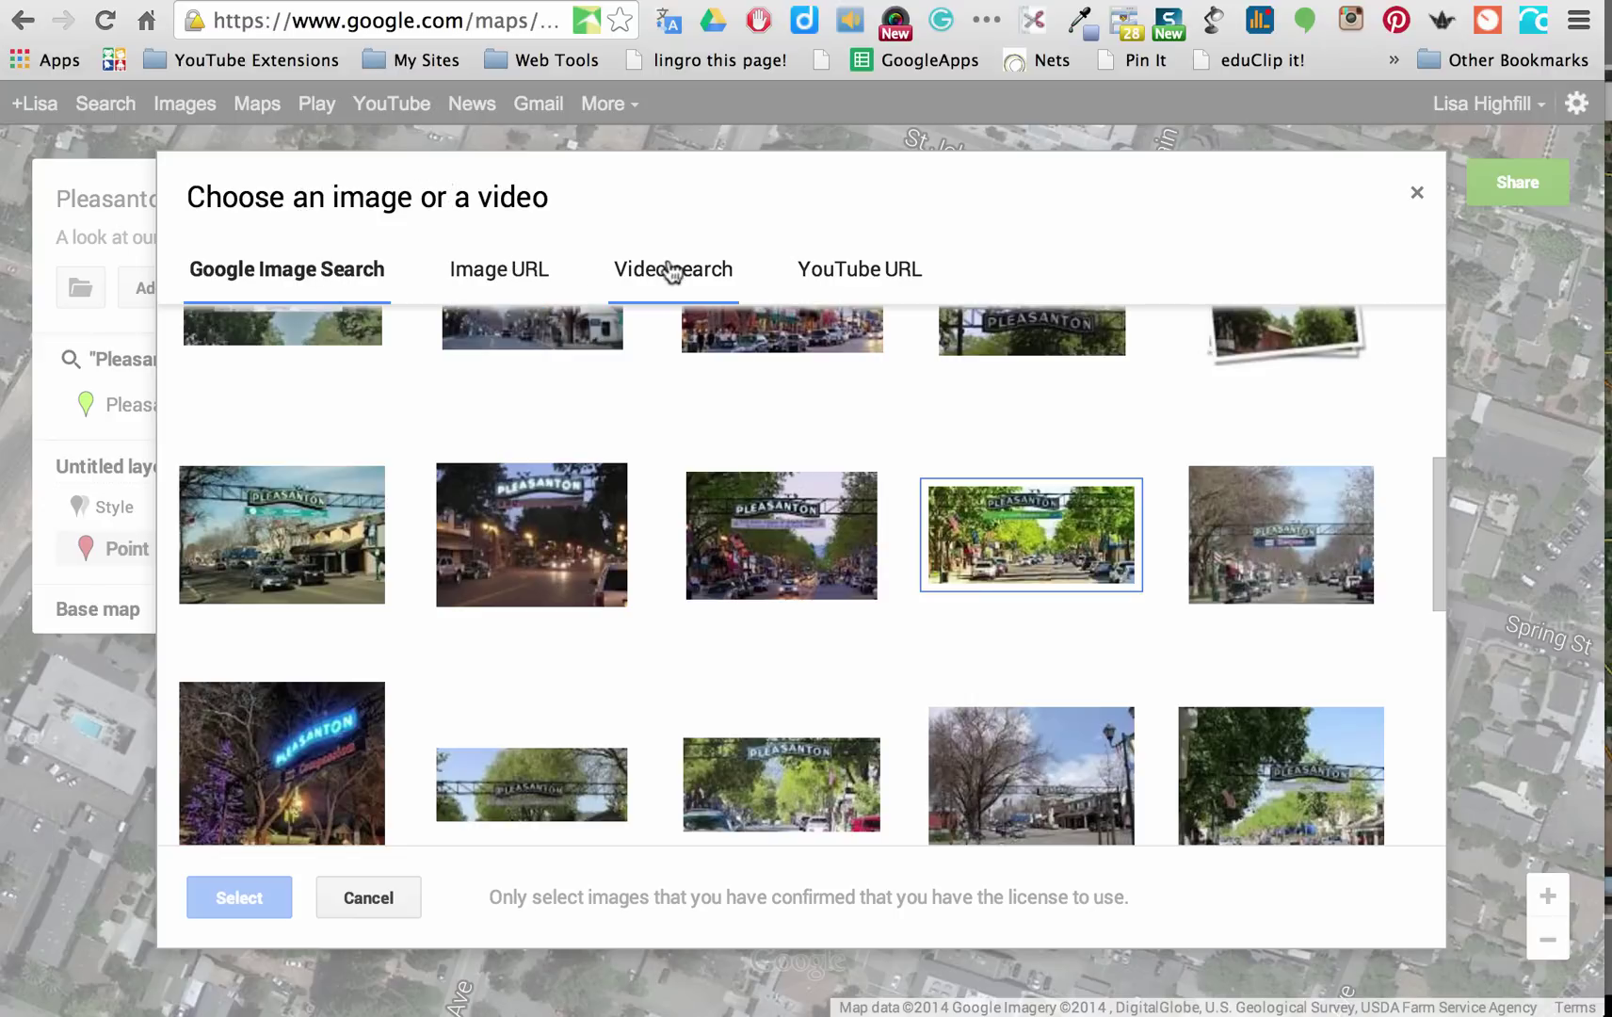
left_click(700, 271)
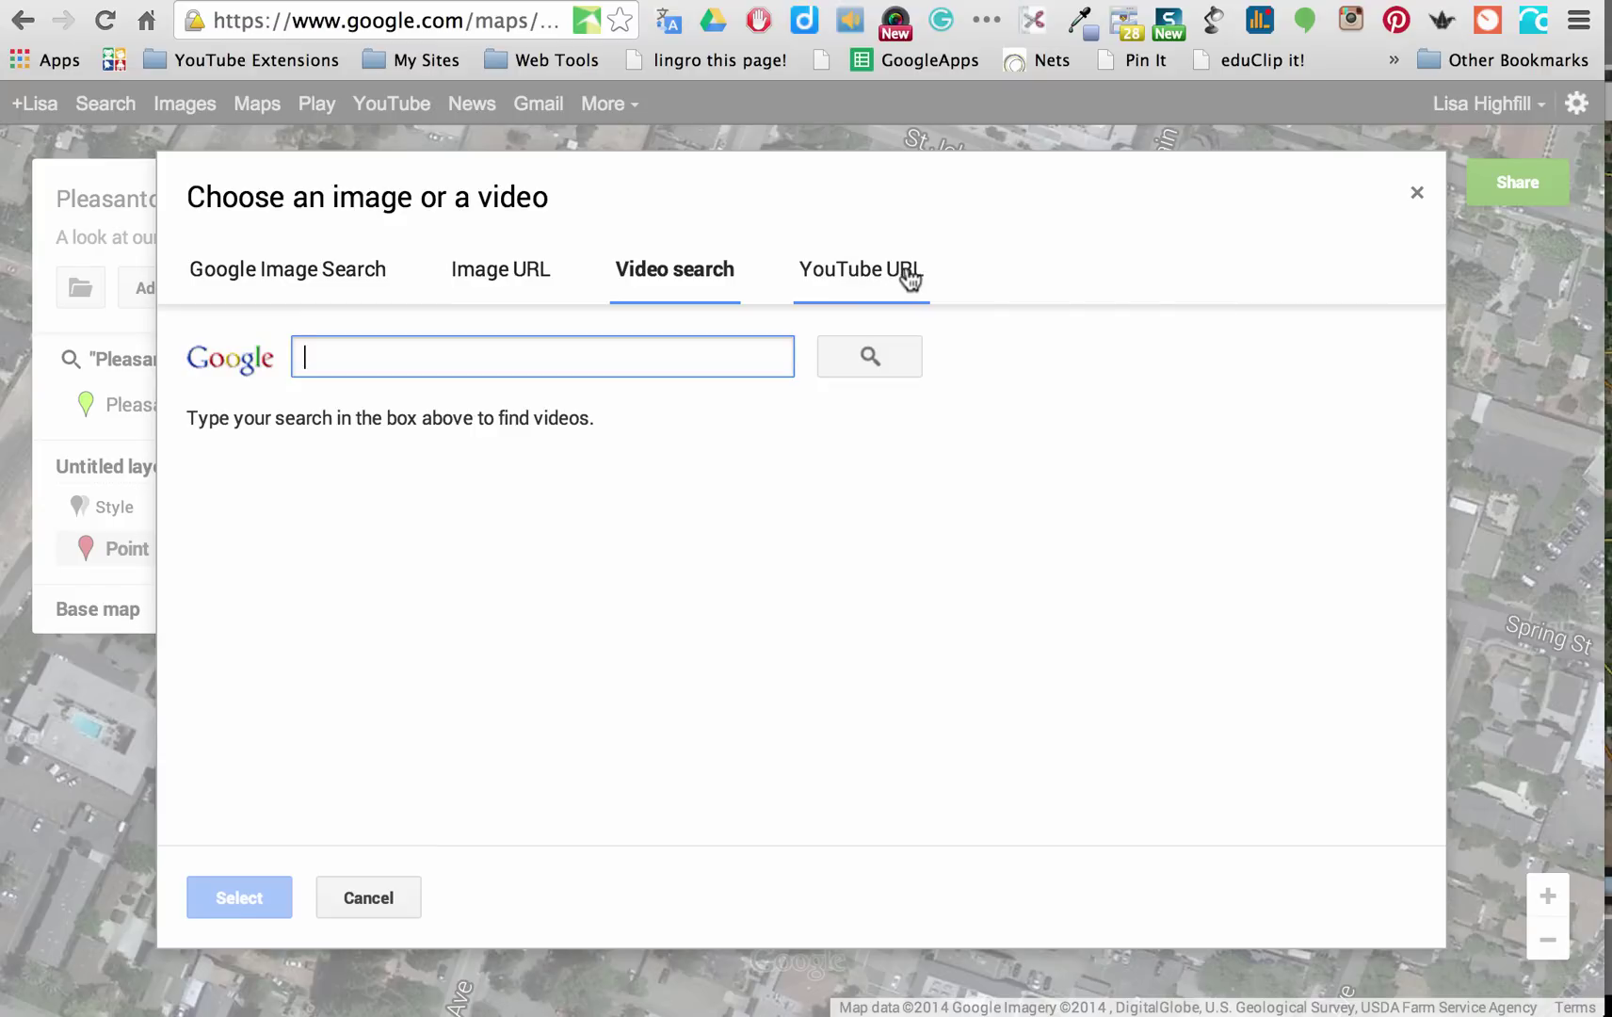
left_click(857, 266)
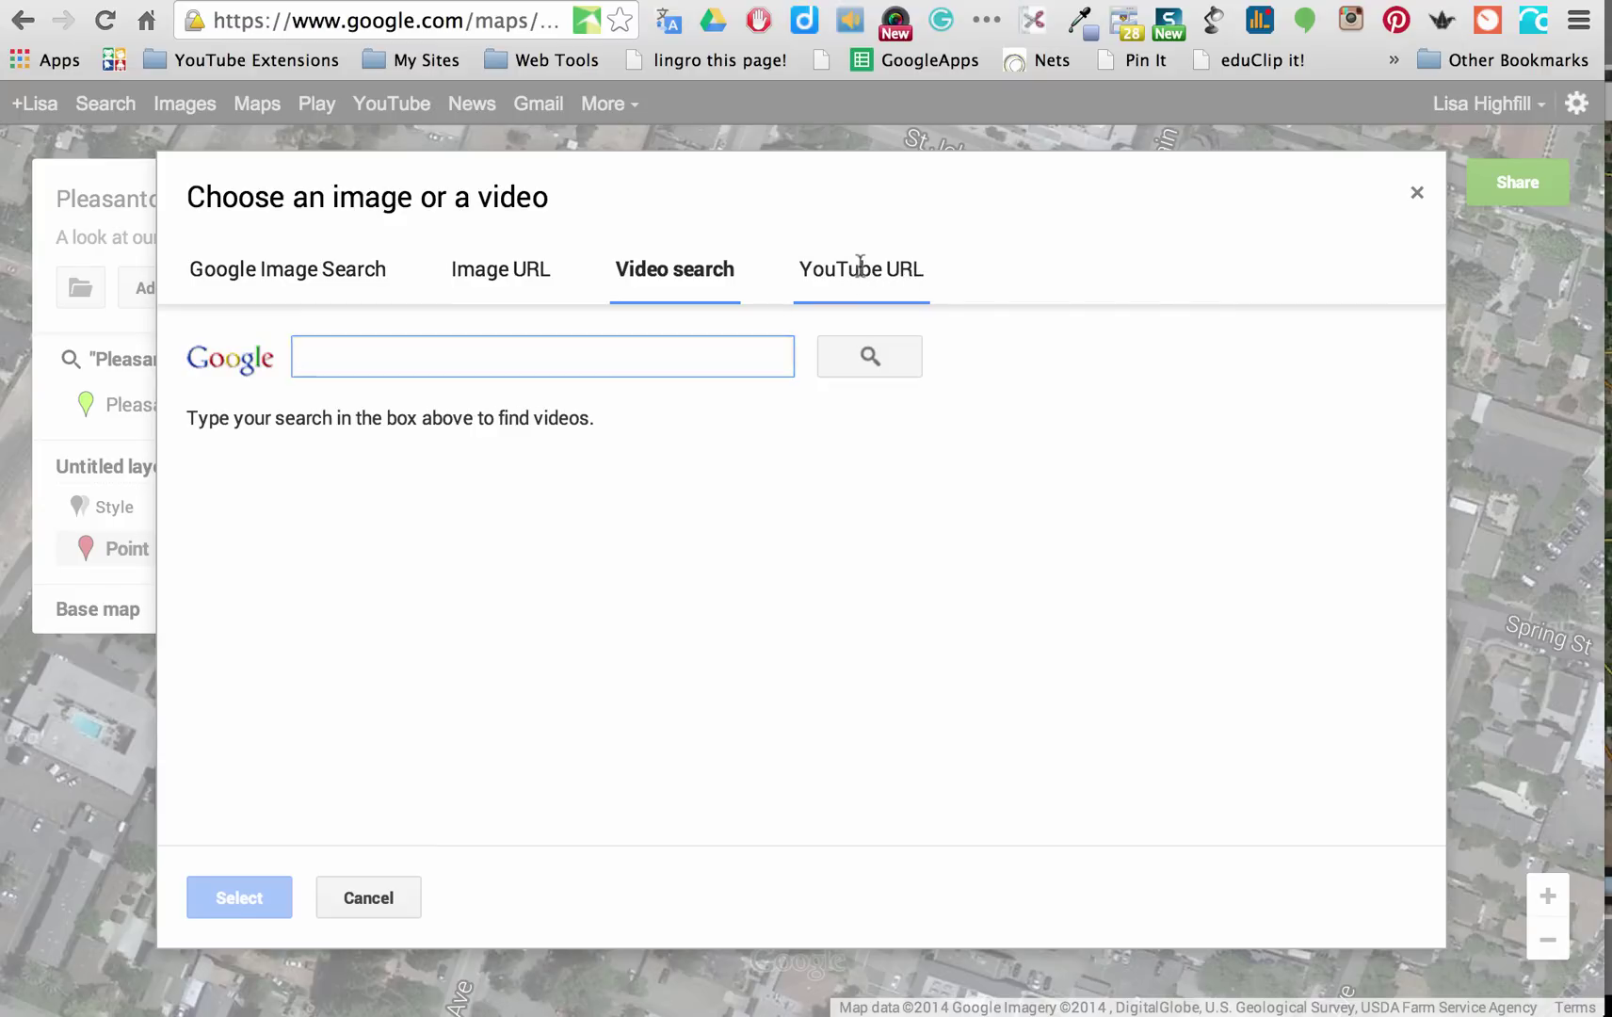
left_click(695, 275)
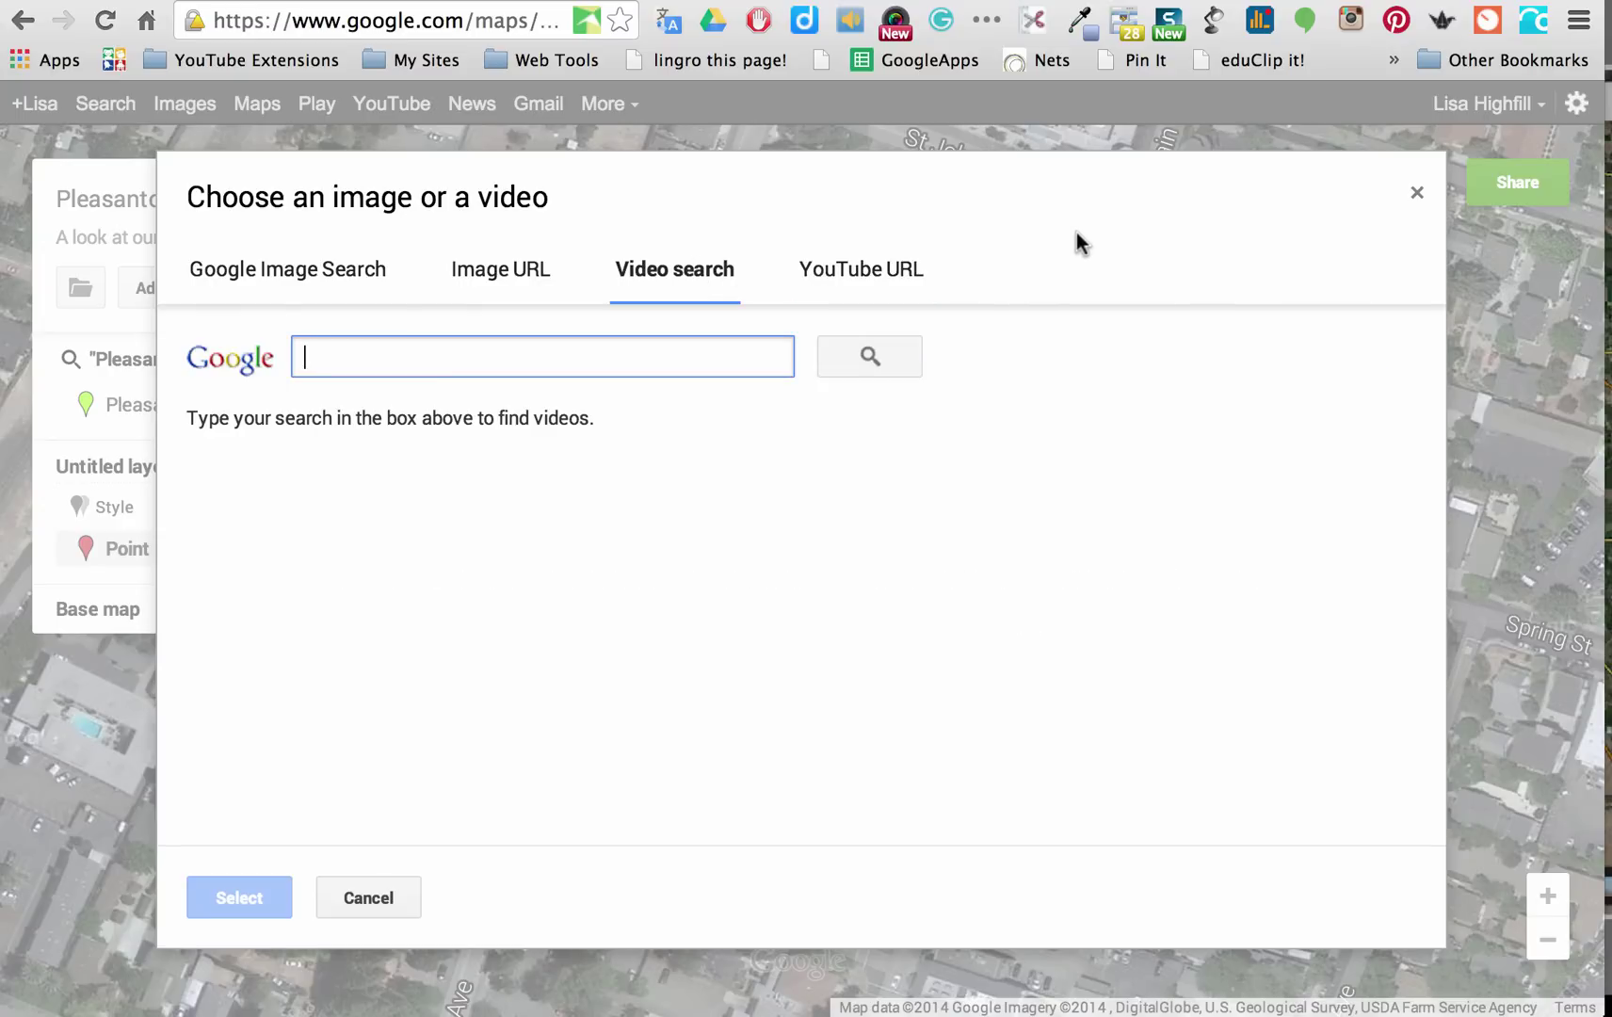
type("Pleasanton")
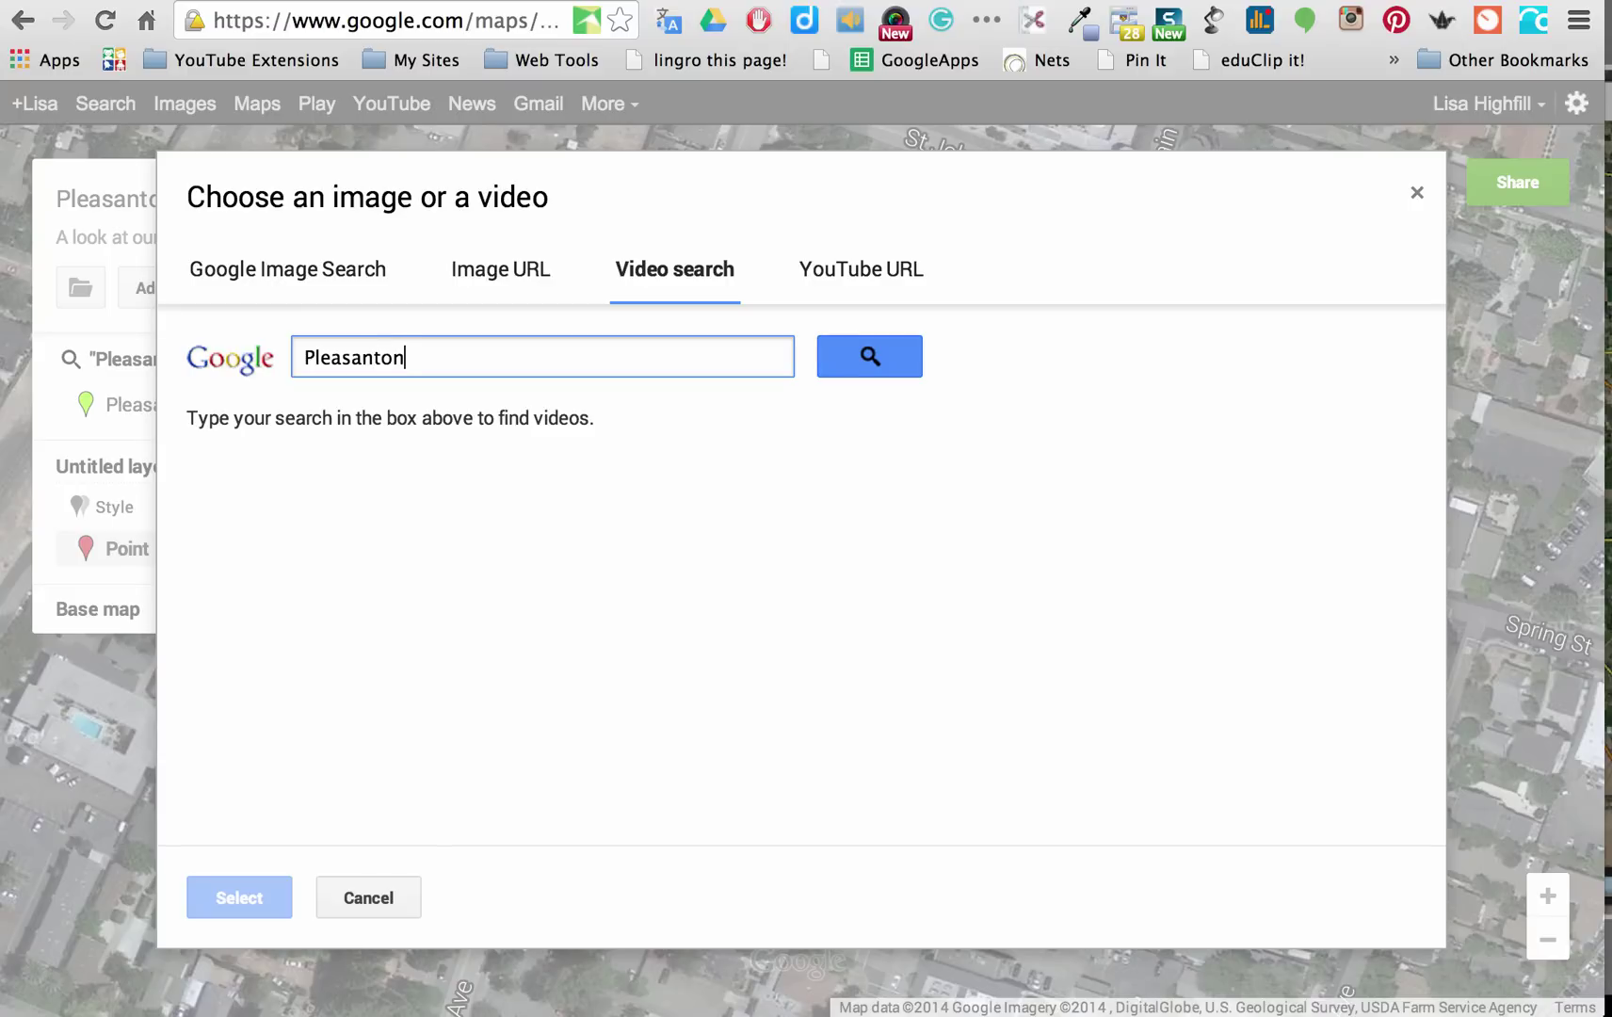
key("Return")
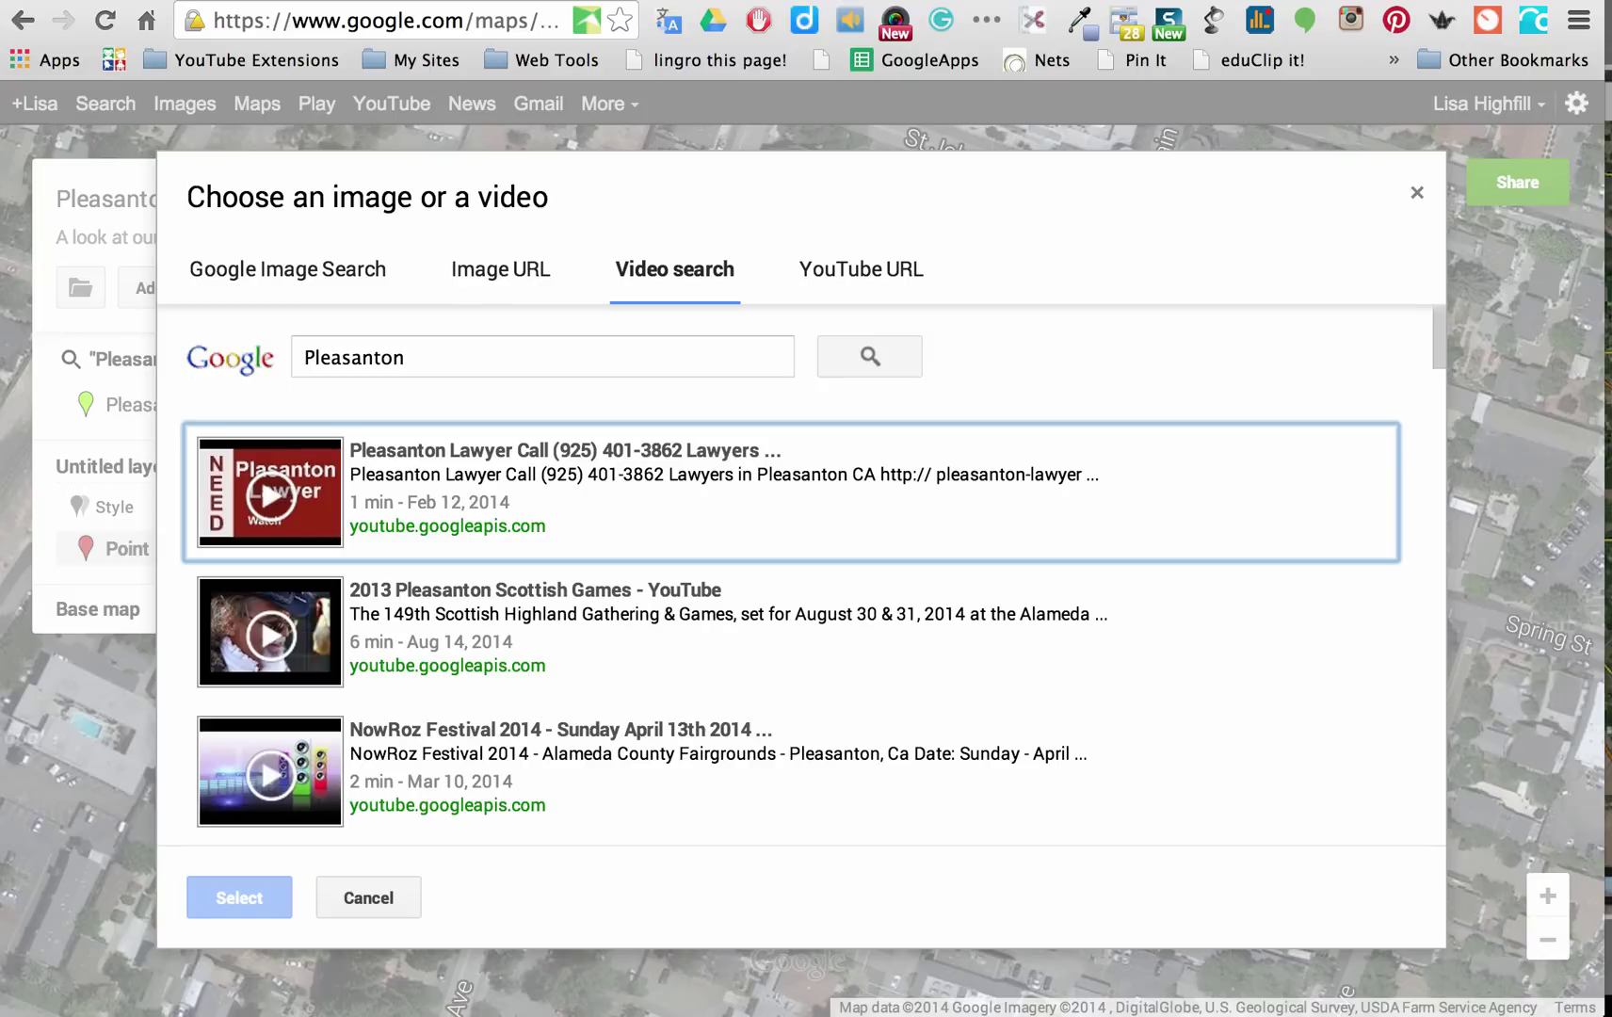
- Refine the video search to 'Pleasanton, CA' and attach the 'Downtown Pleasanton California' video
left_click(436, 360)
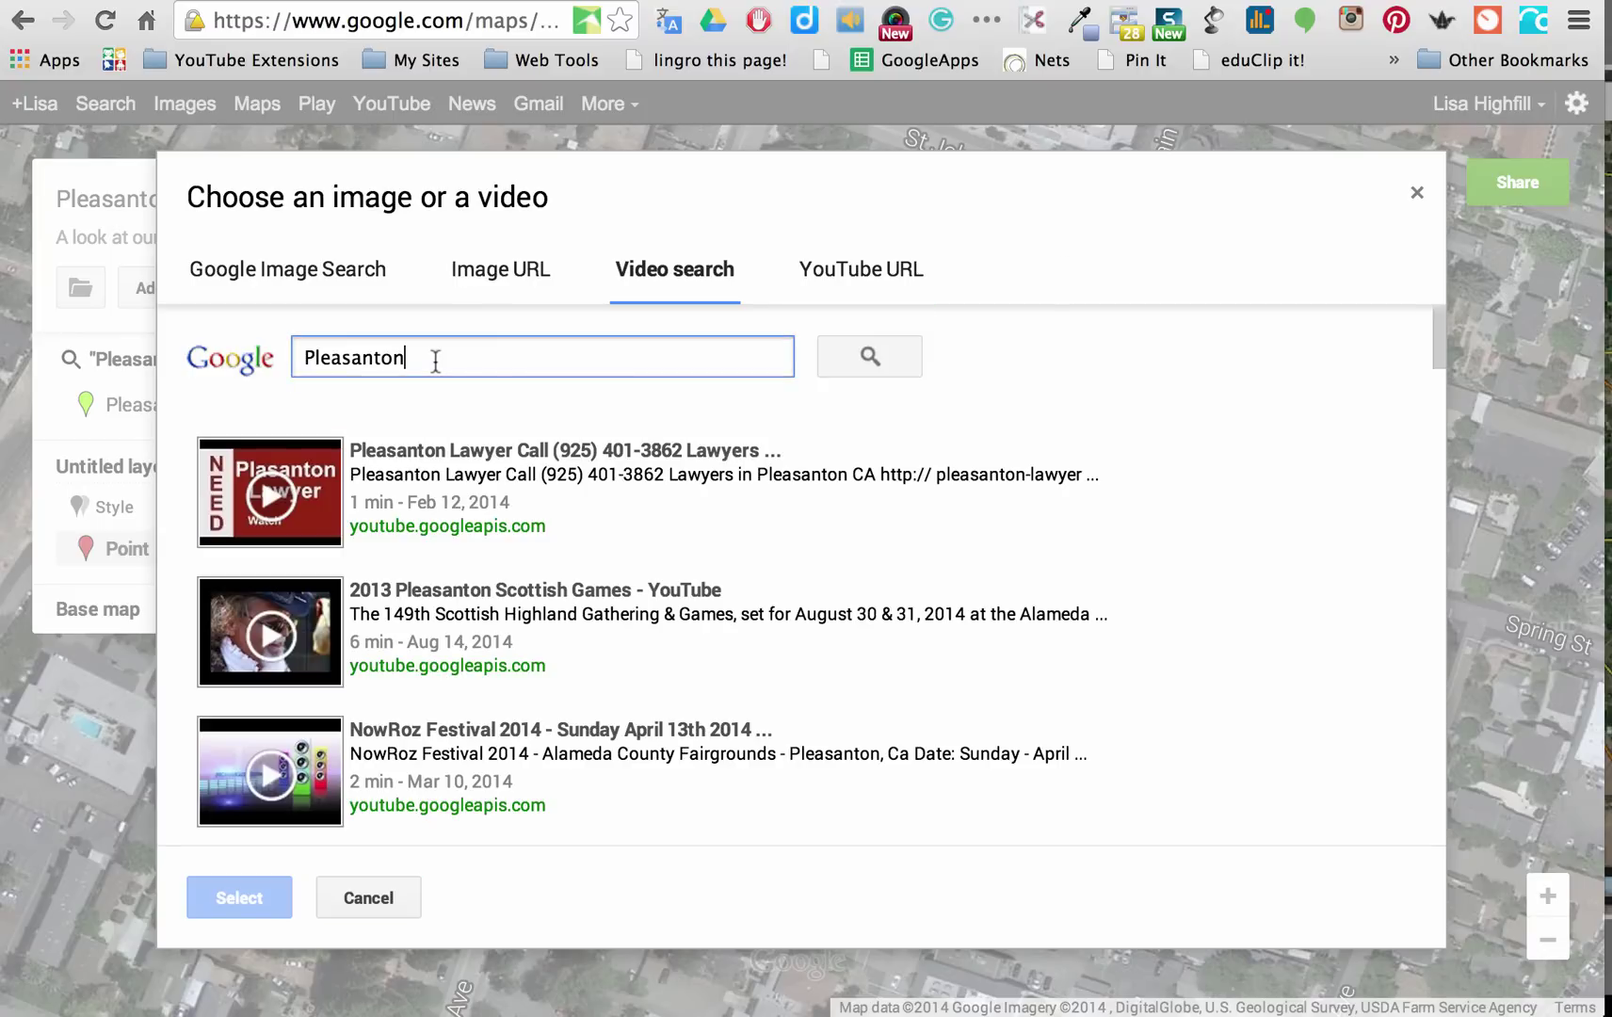
type(", CA")
key("Return")
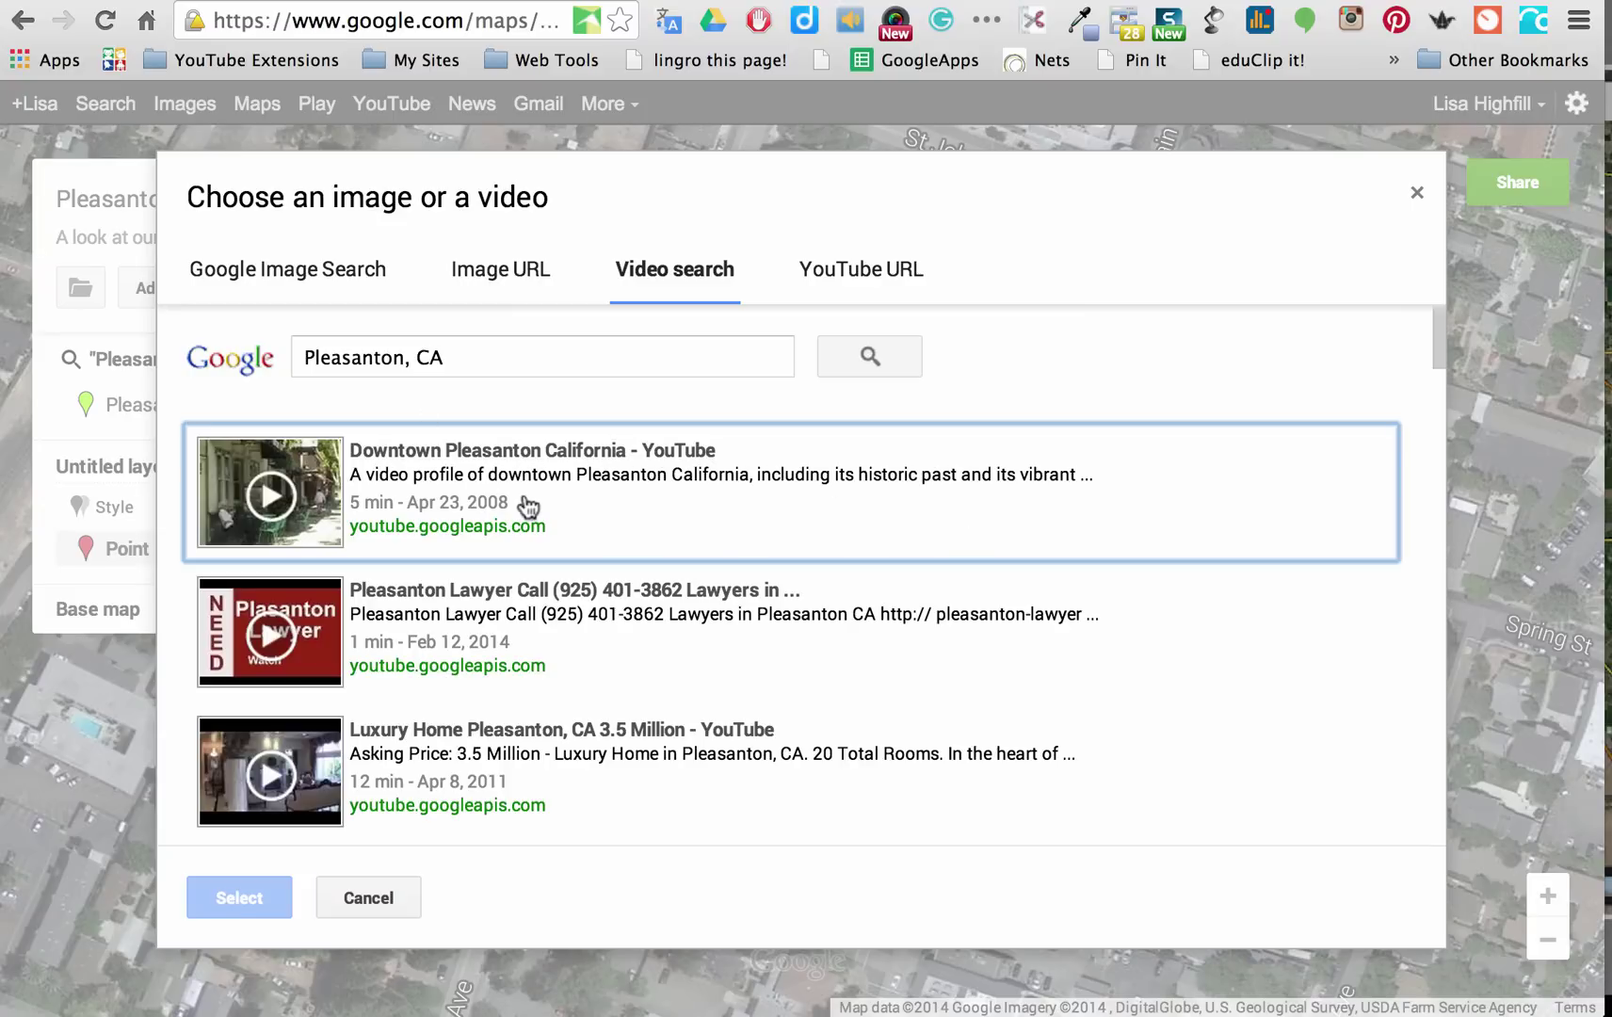
left_click(468, 461)
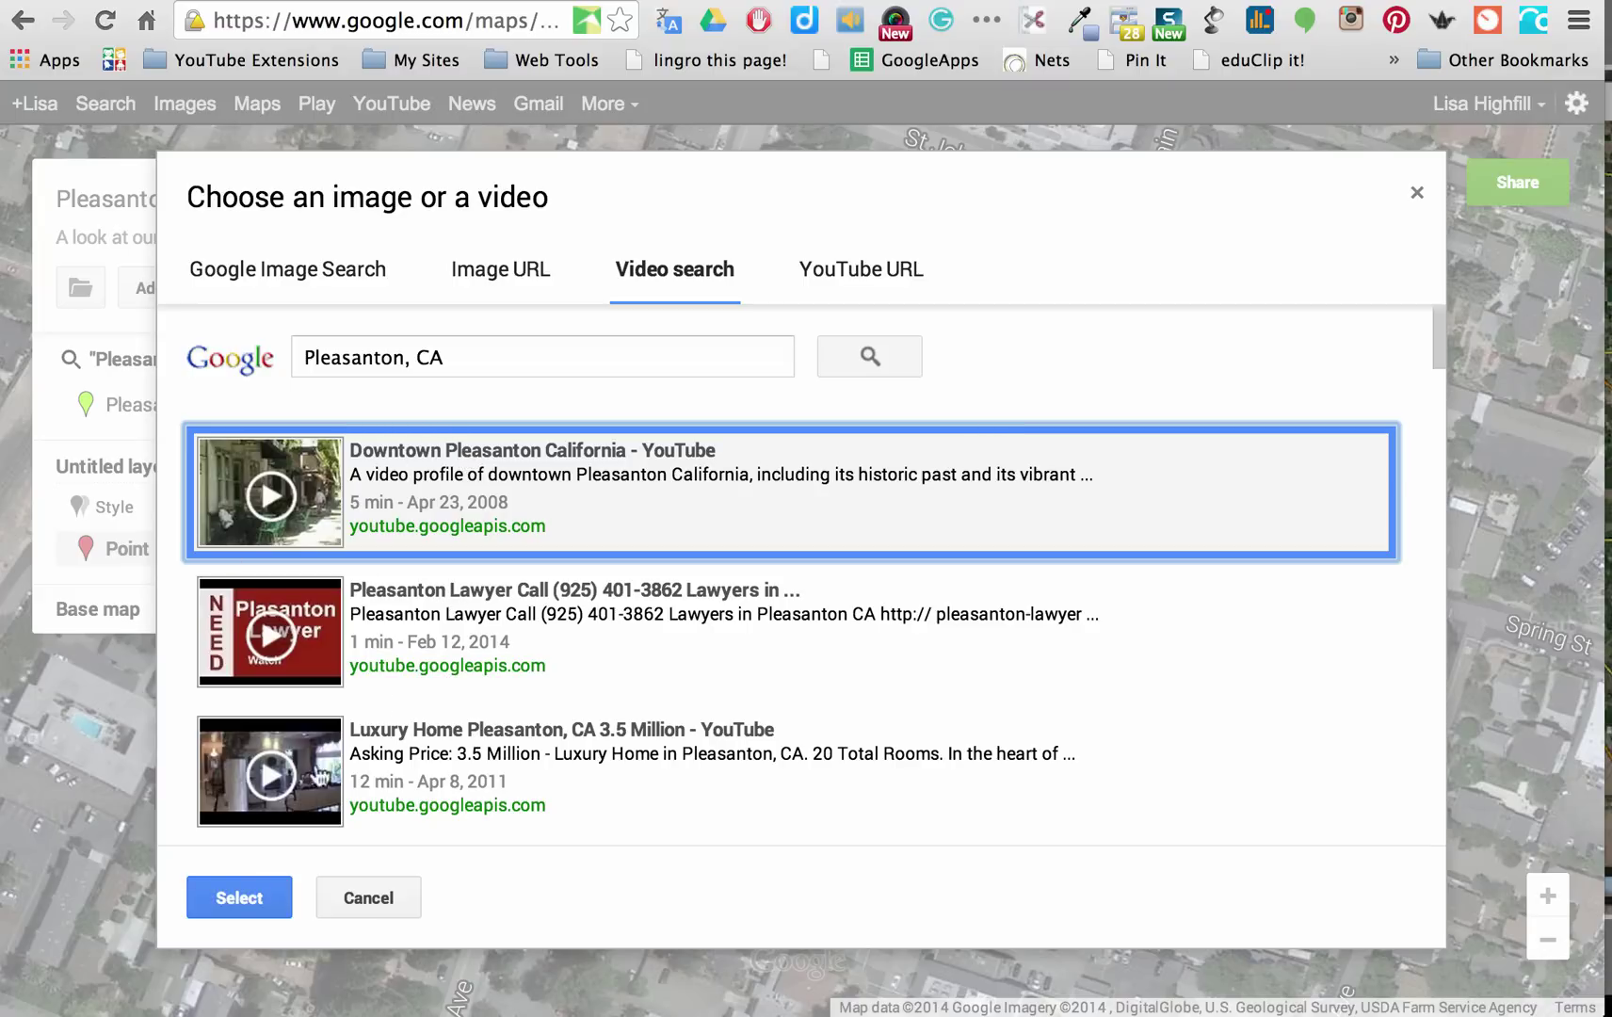
left_click(247, 897)
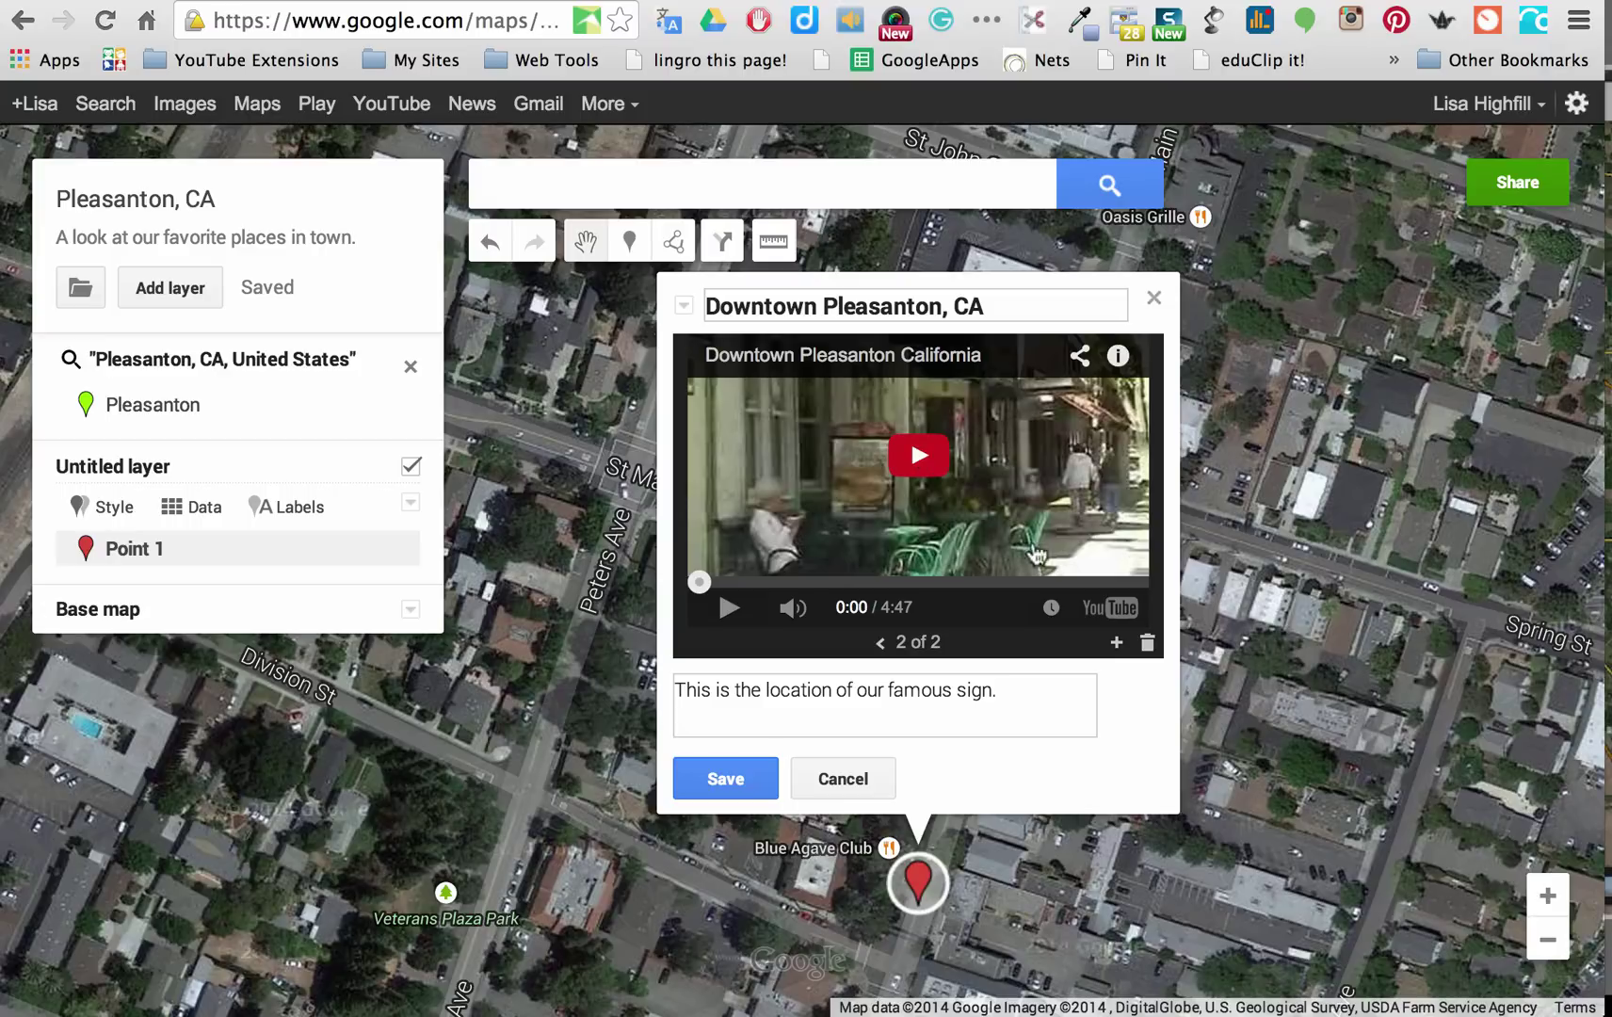
- Save the marker's title, description and media, then close its info window
left_click(725, 778)
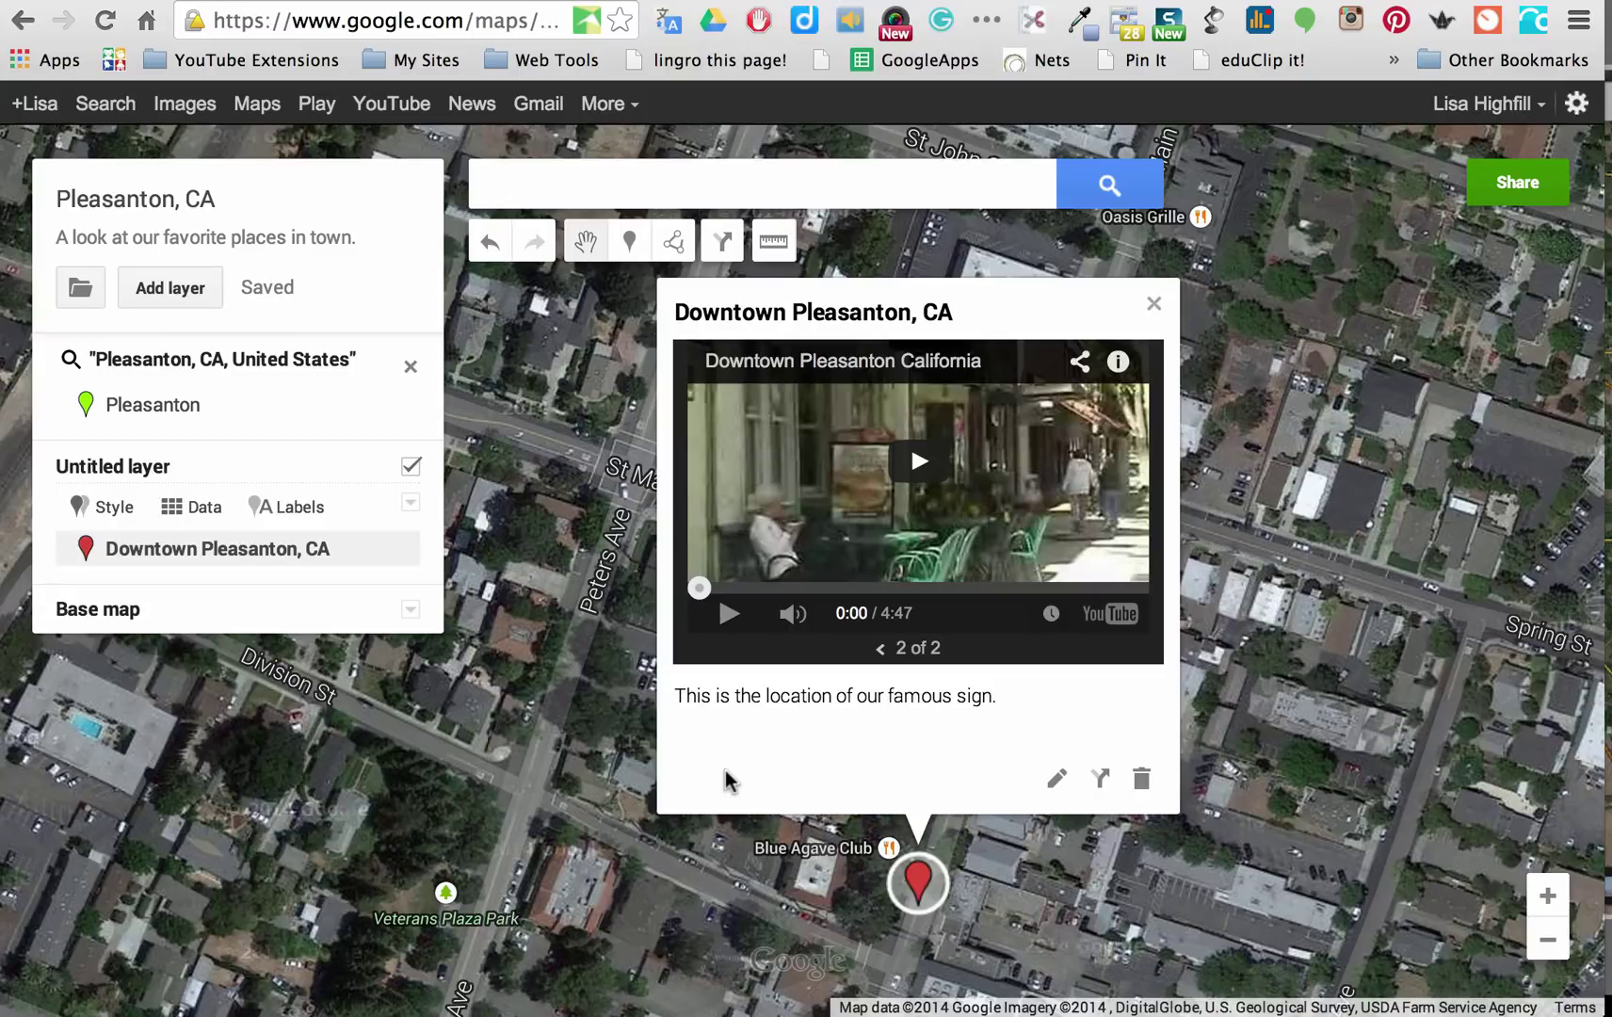
left_click(1153, 303)
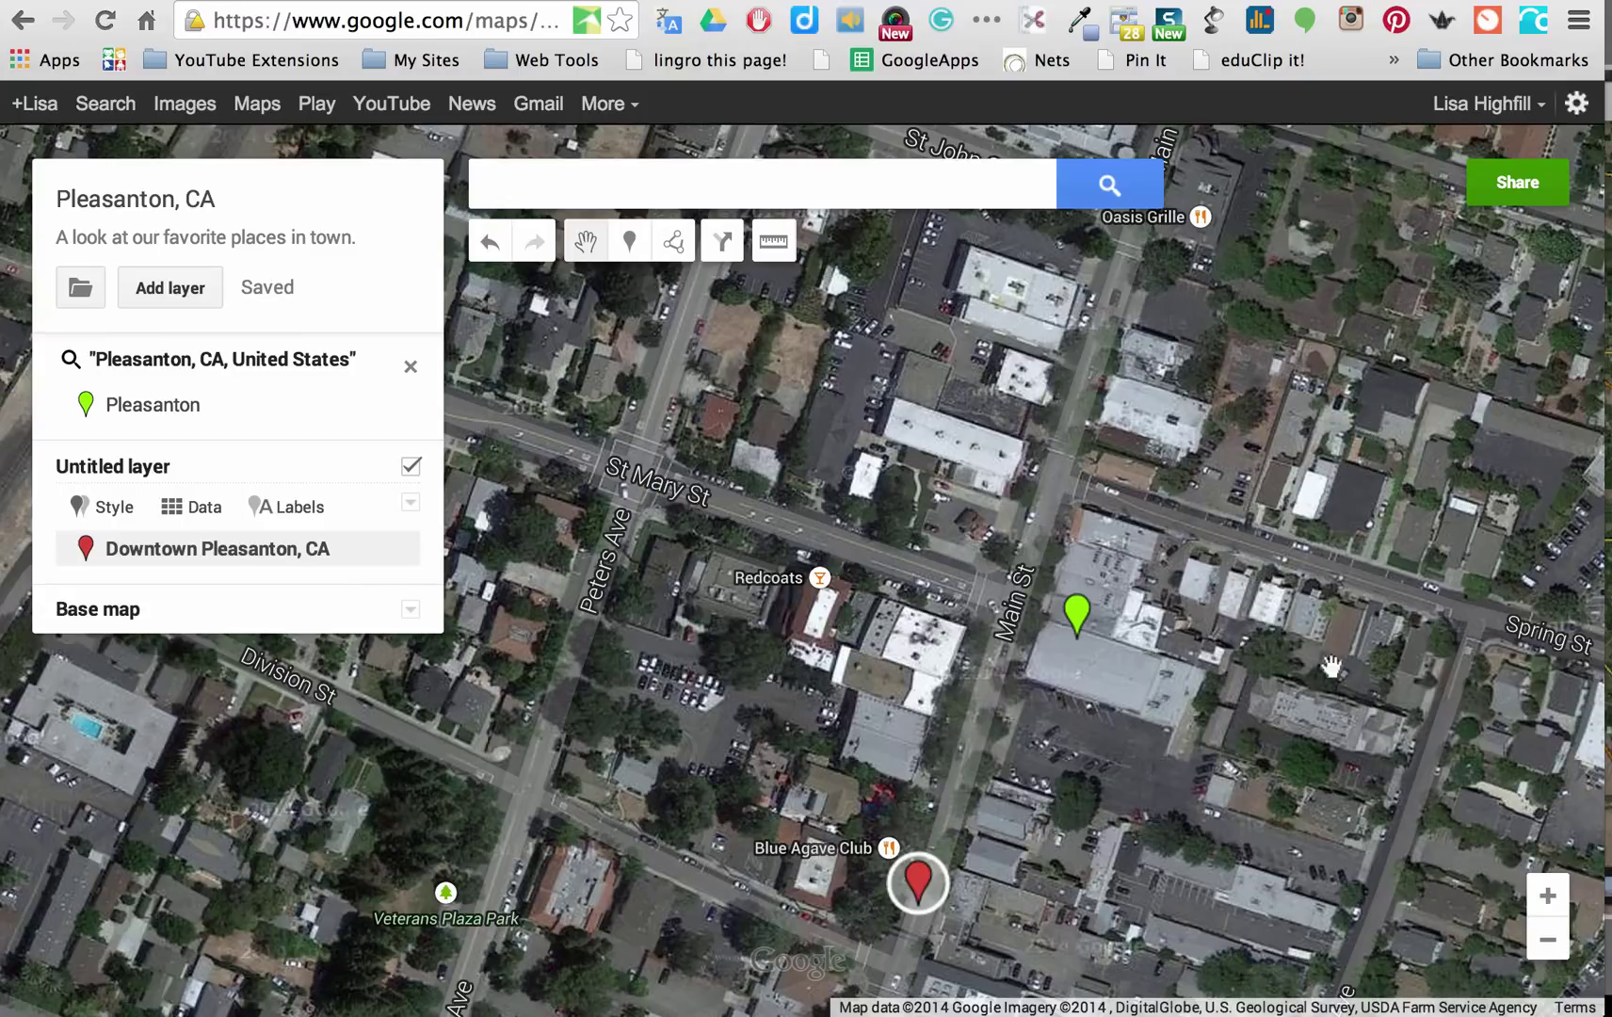
- Zoom out three levels and preview the marker's video and sign photo in its info window
left_click(1549, 941)
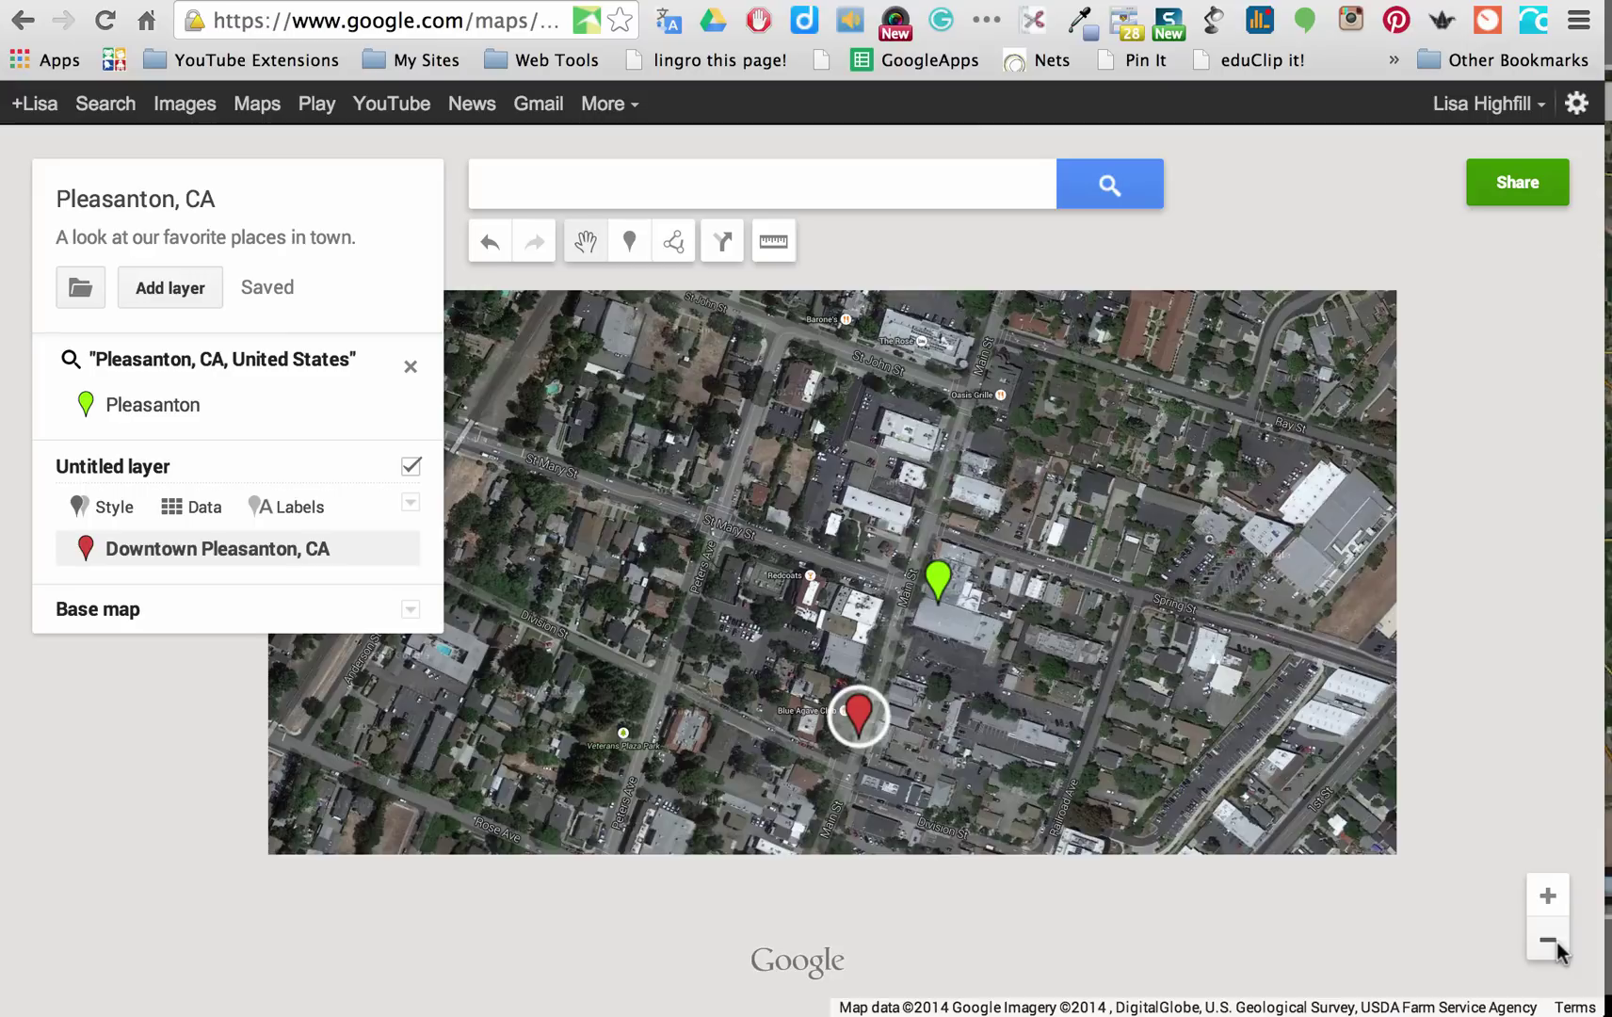
left_click(1549, 941)
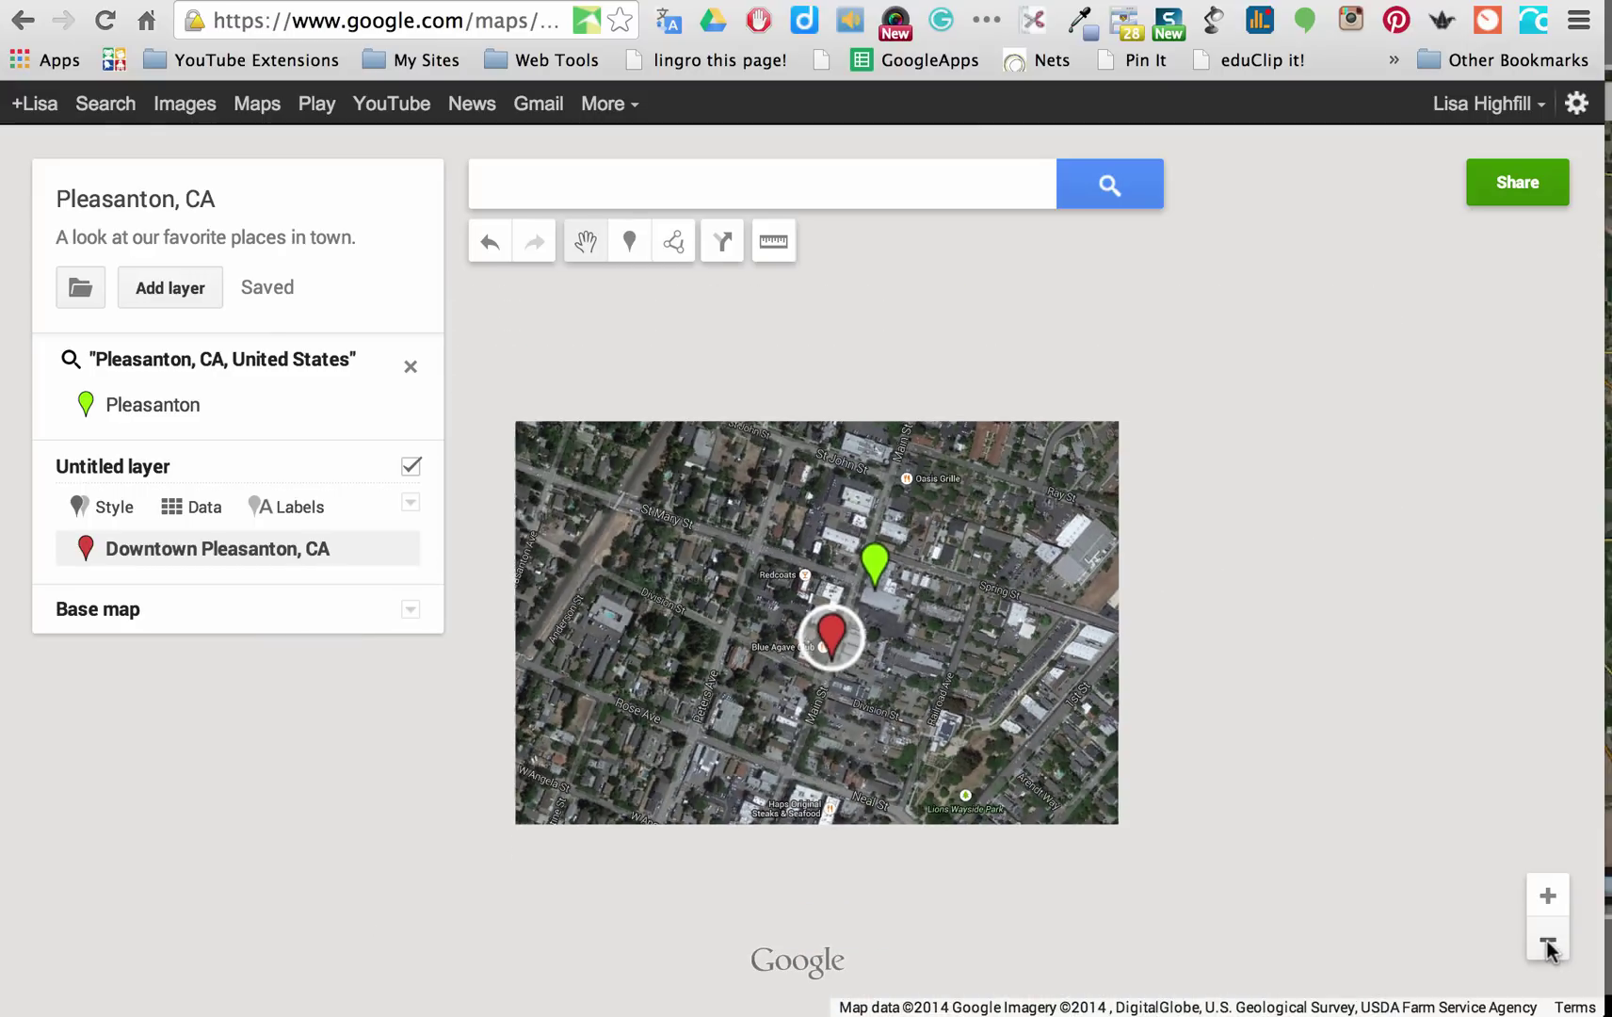
left_click(1550, 942)
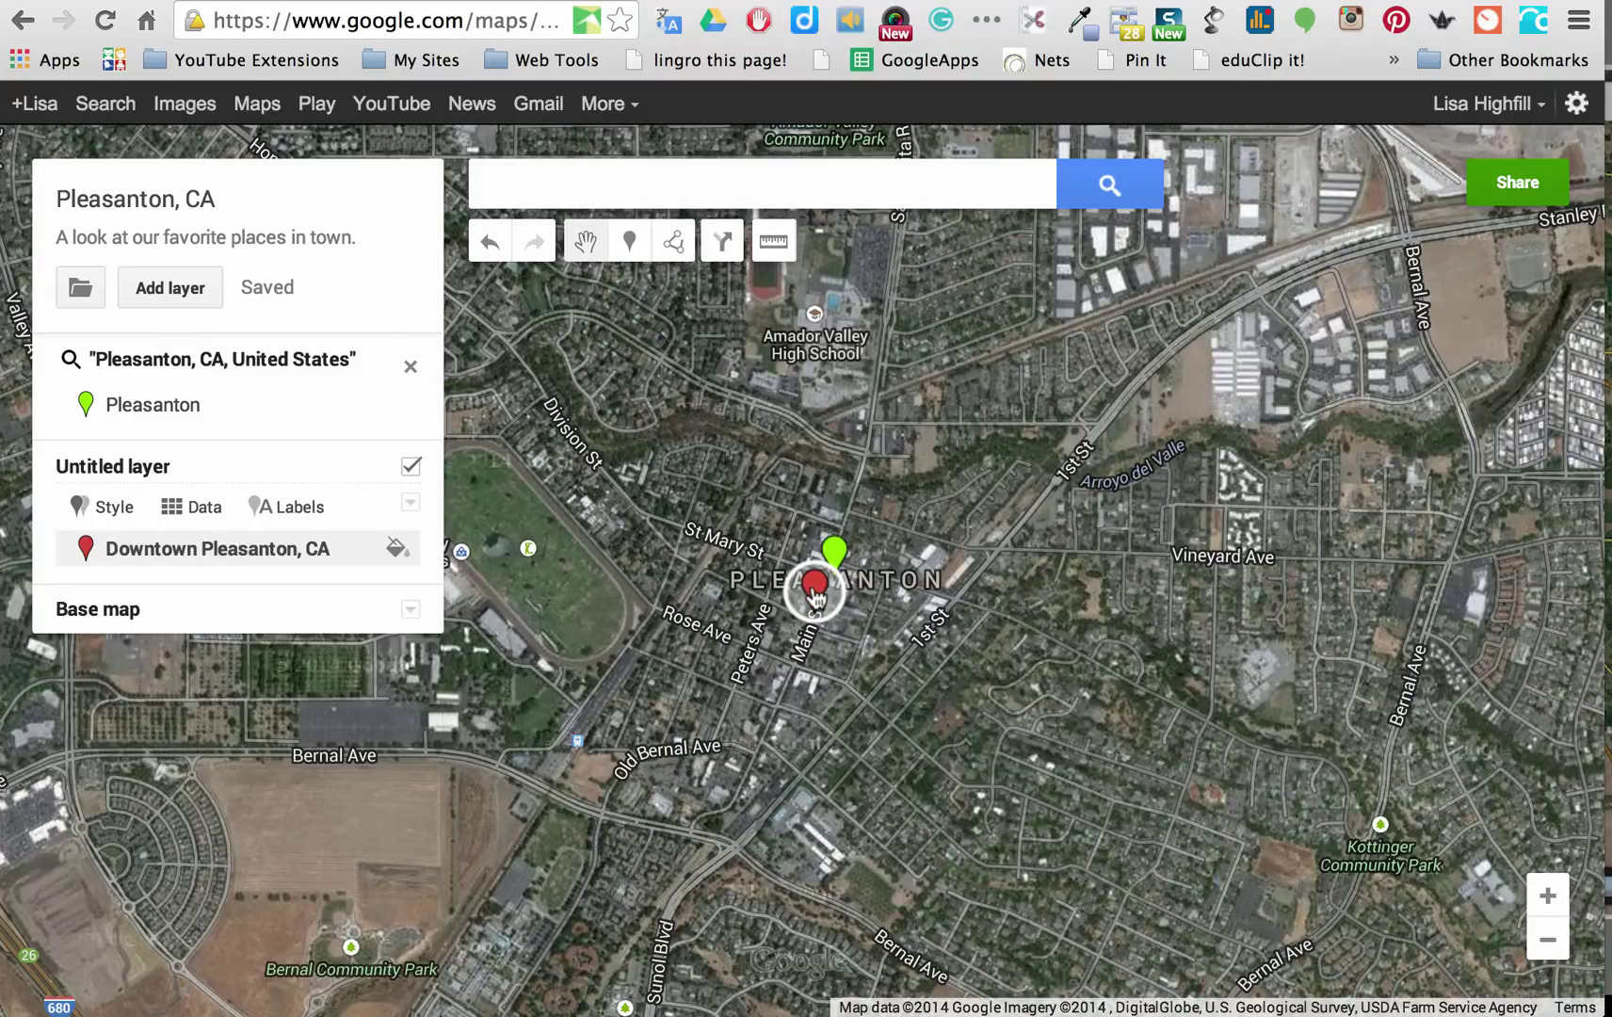
left_click(814, 589)
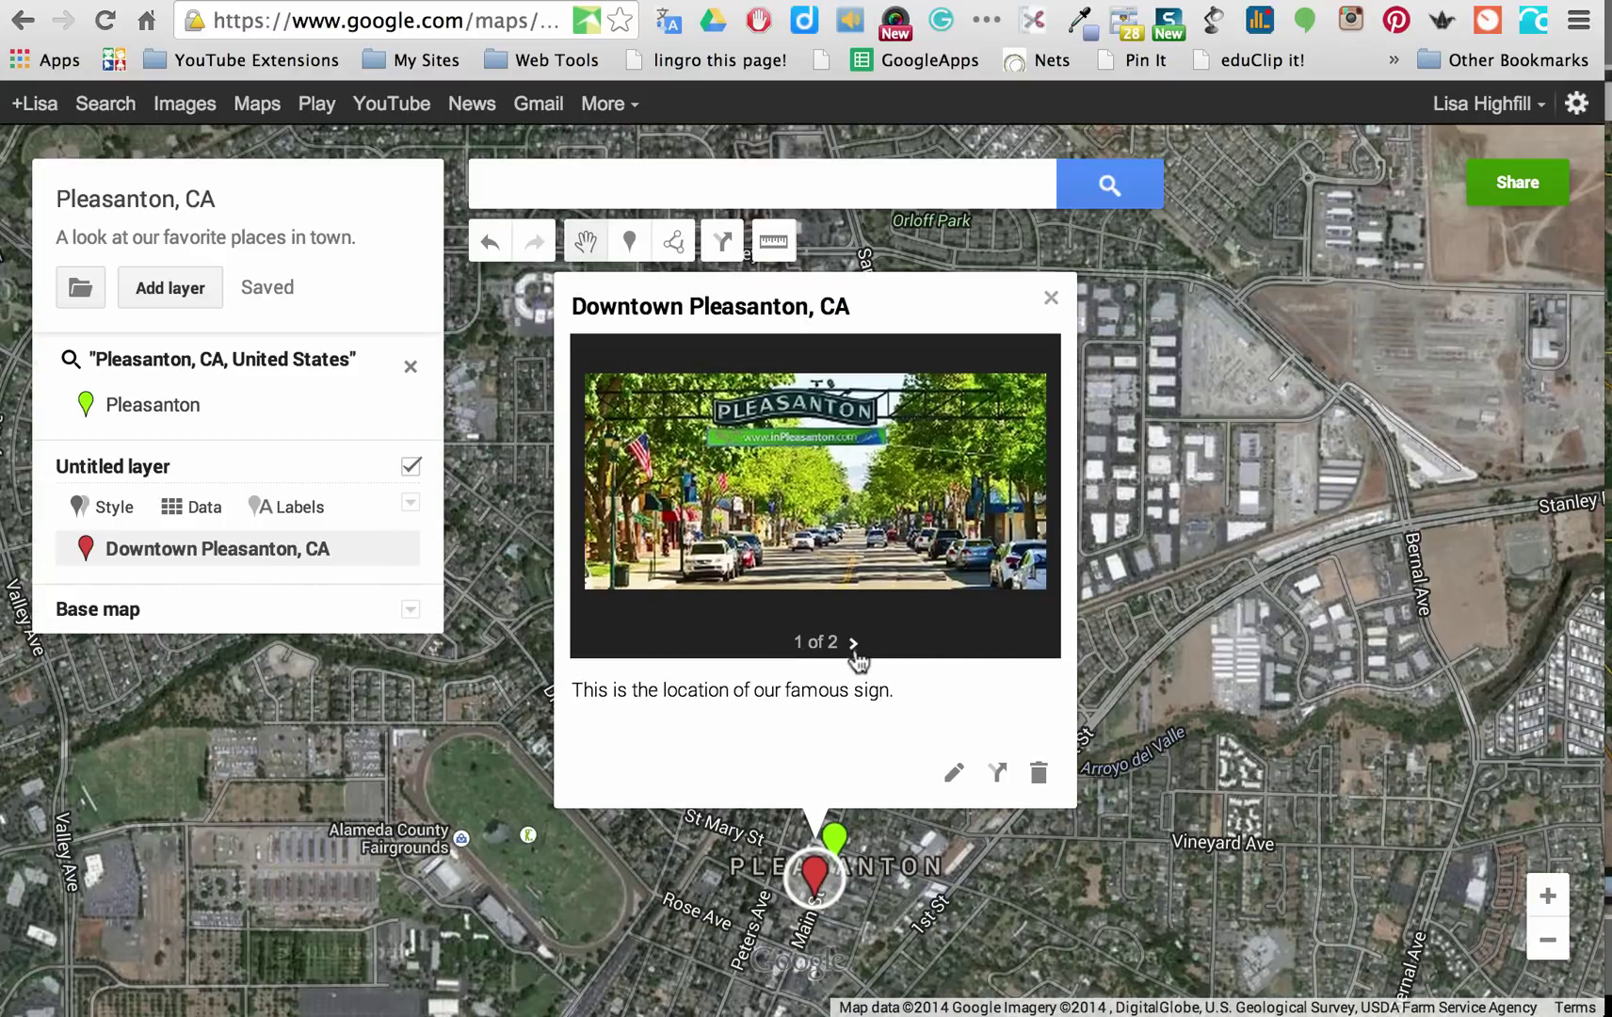
left_click(854, 644)
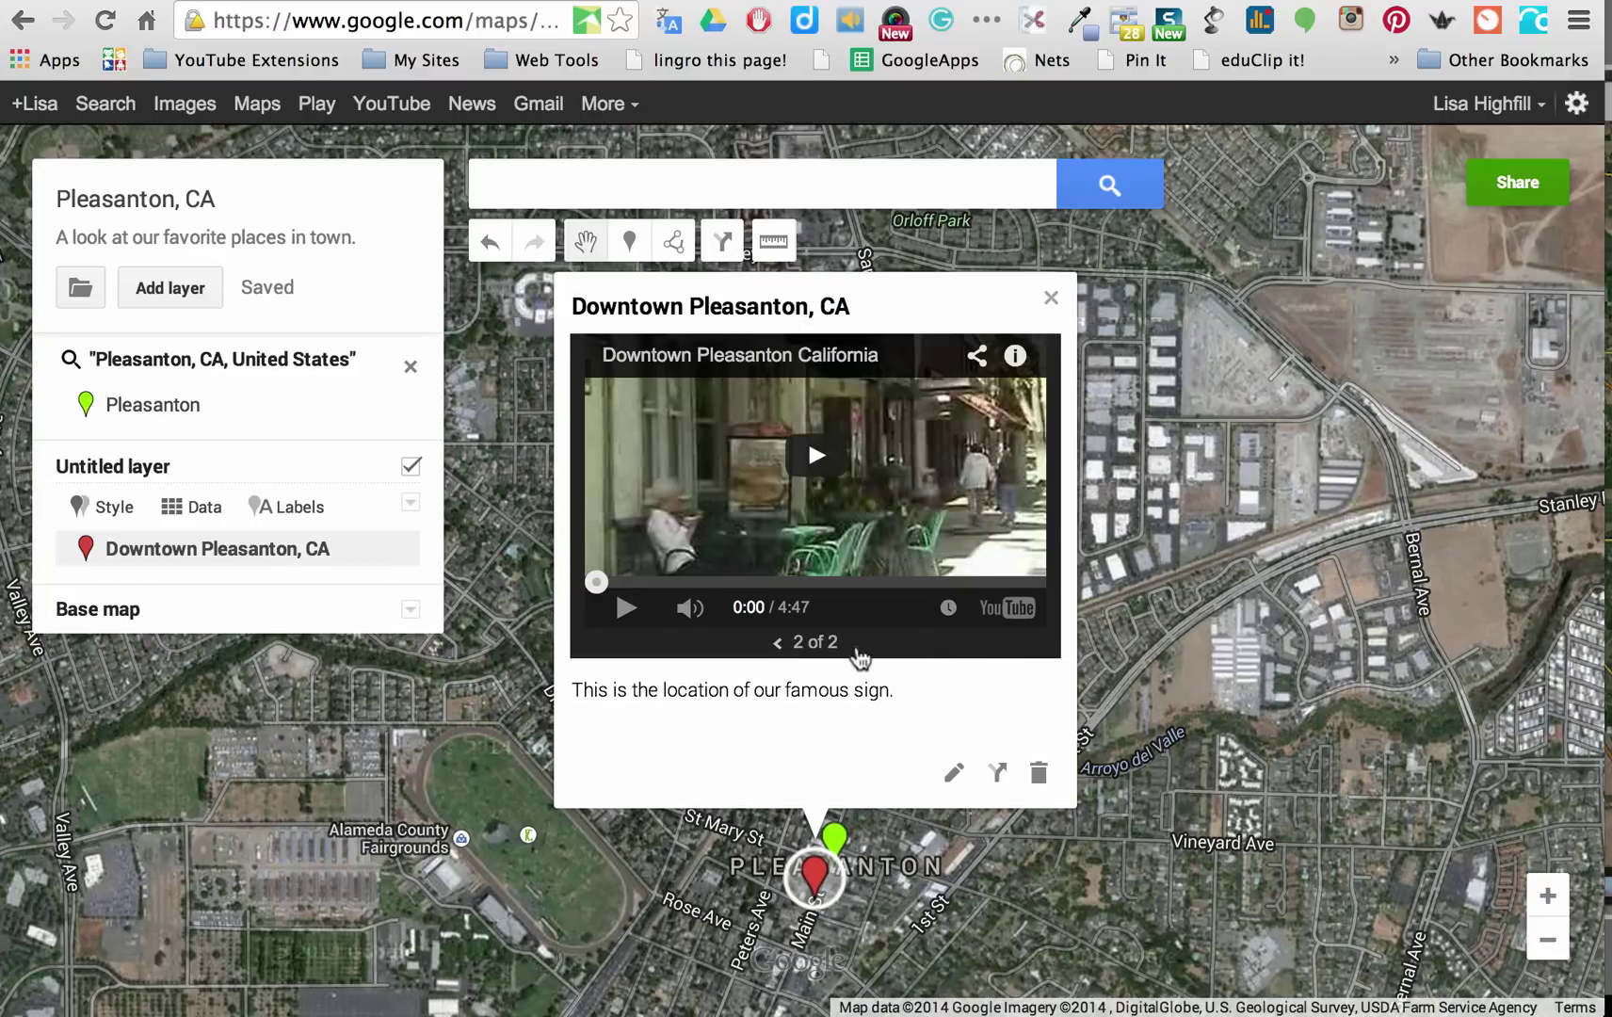
left_click(773, 646)
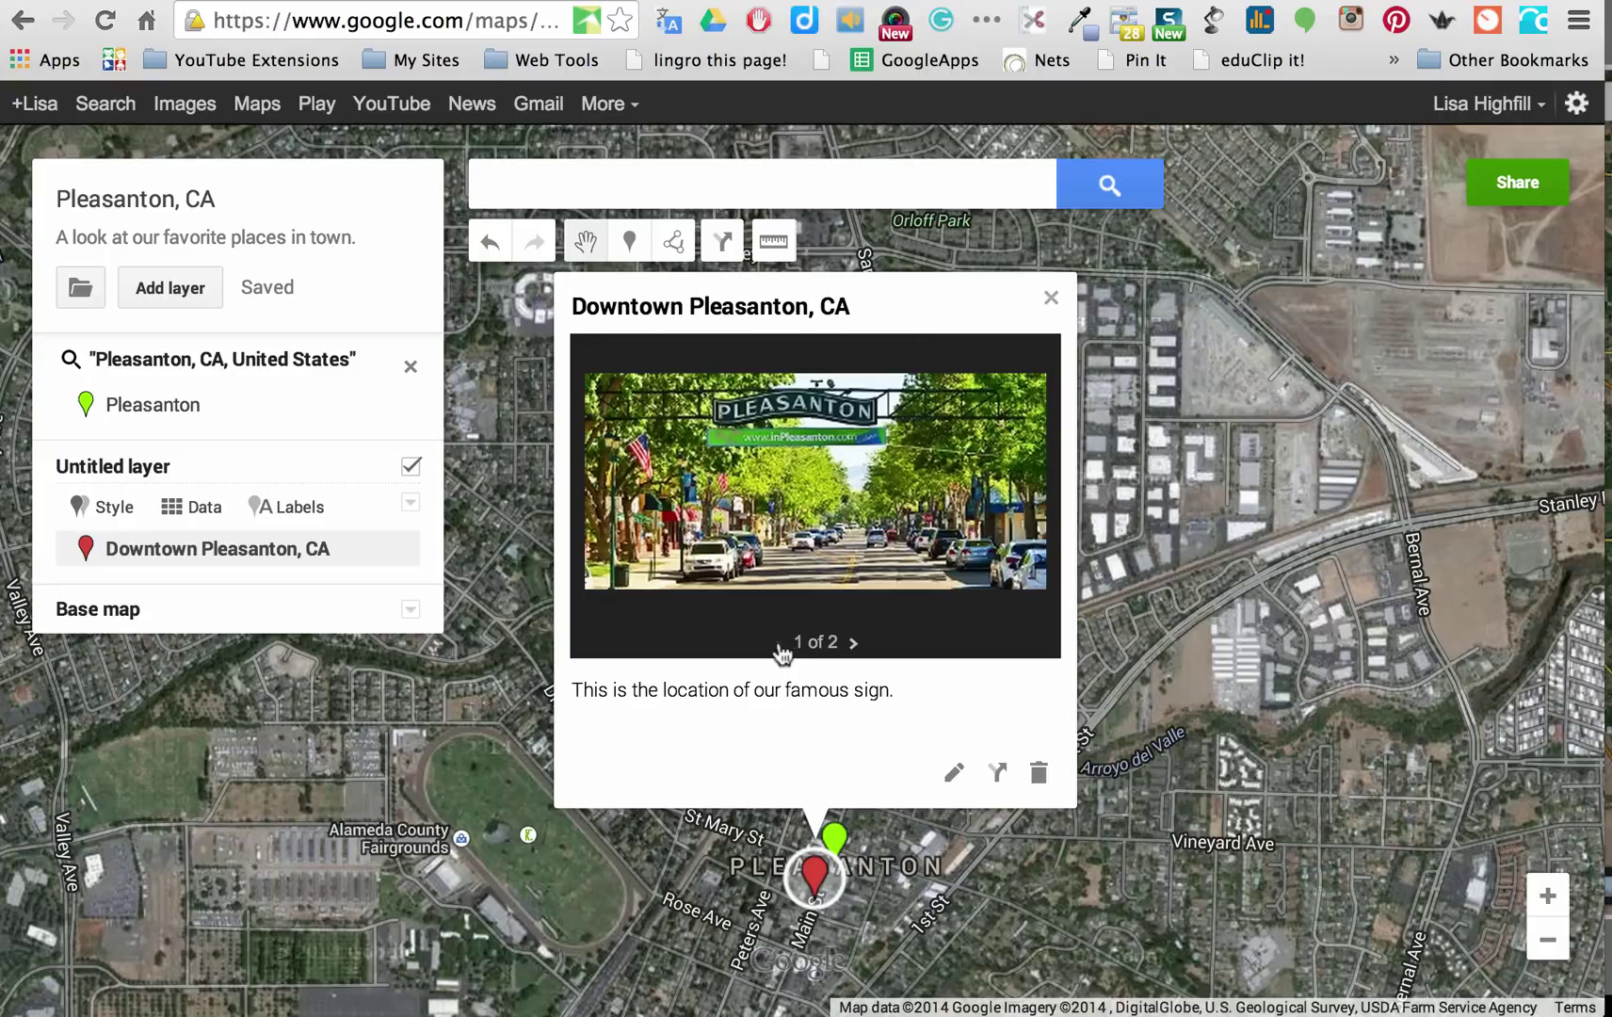
left_click(1052, 304)
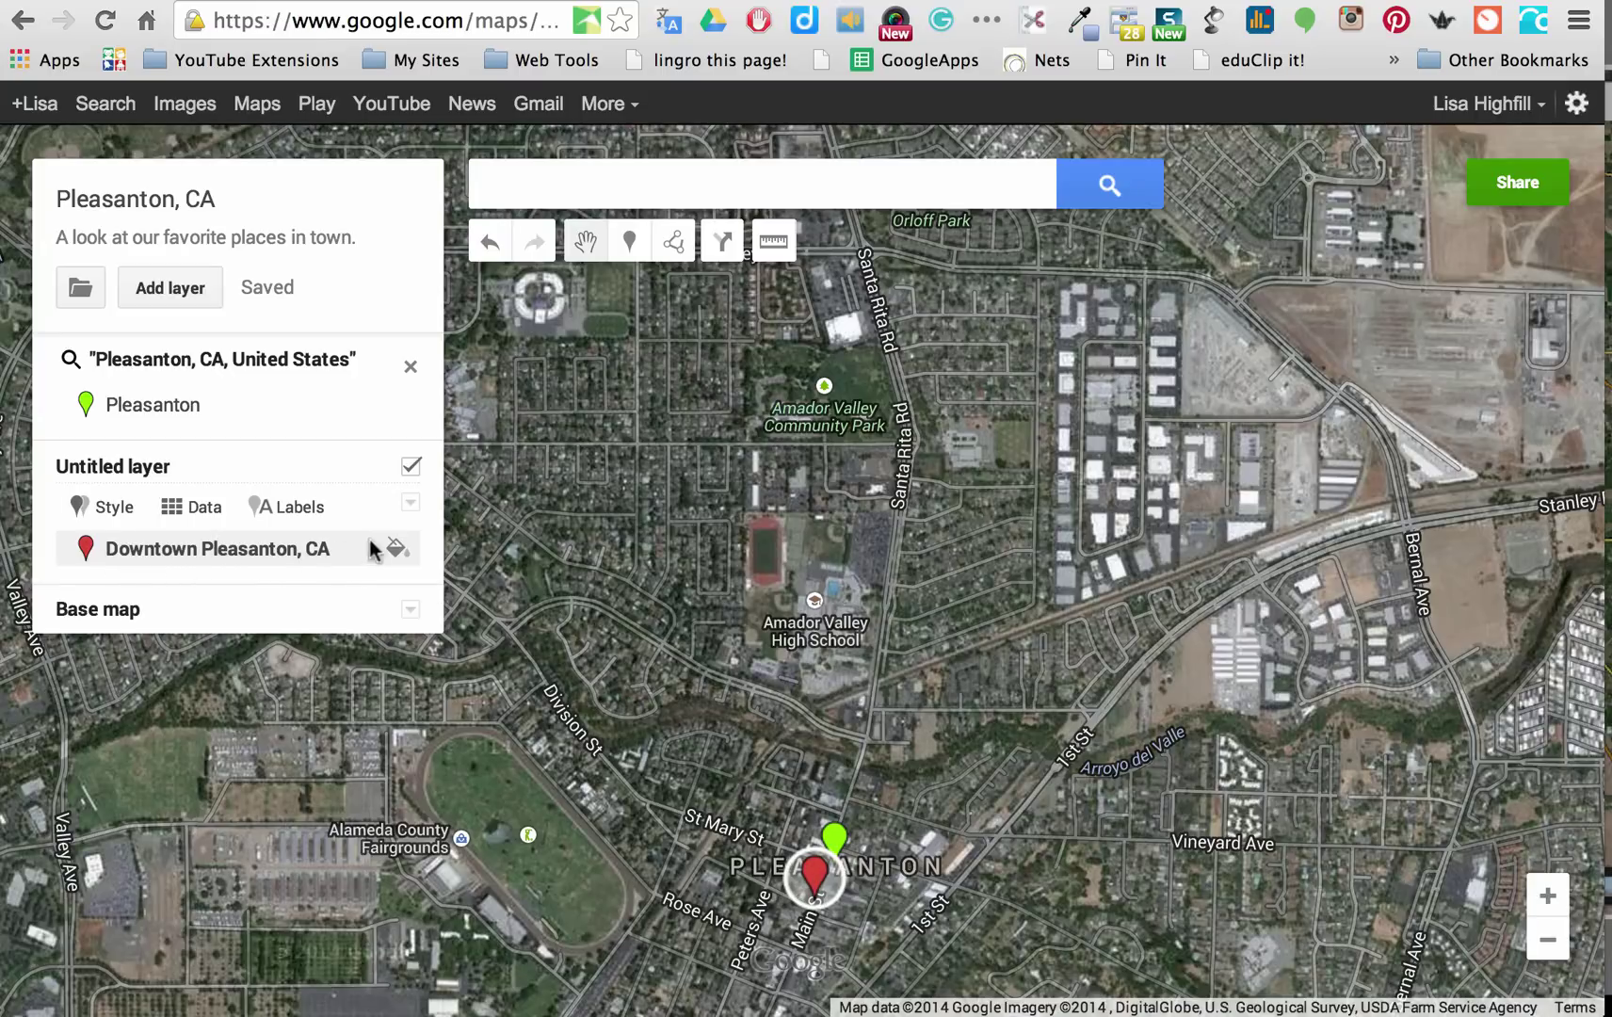
- Style the Downtown Pleasanton, CA marker with the yellow colour and star icon
left_click(399, 555)
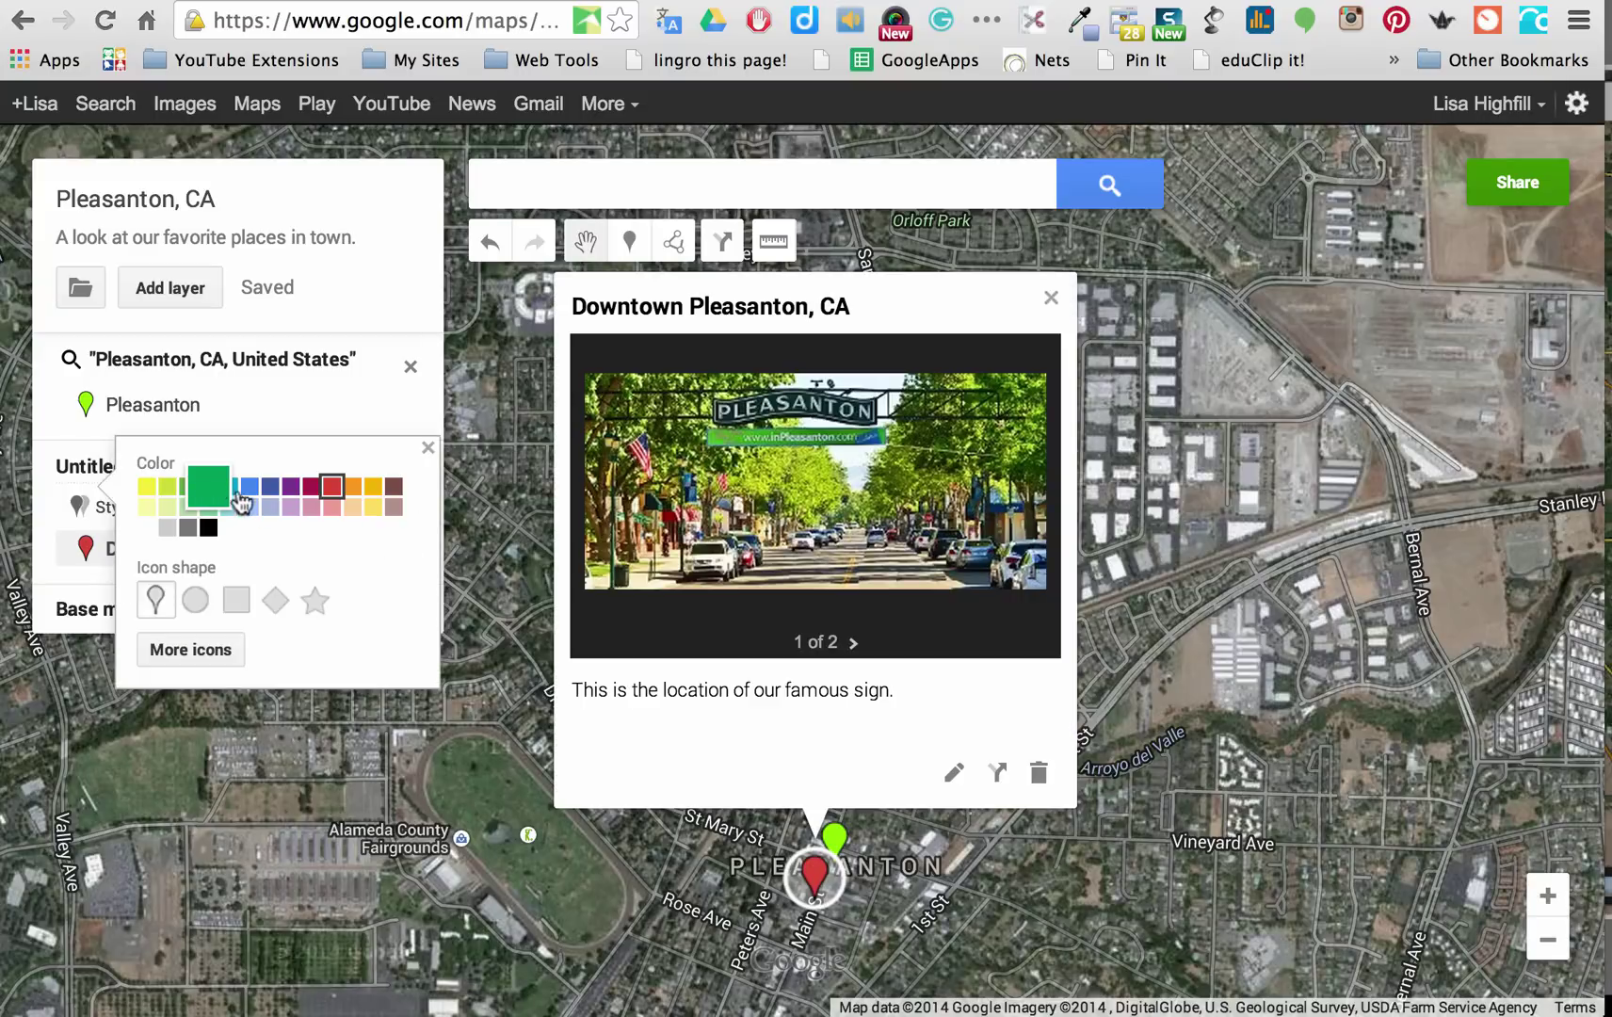
left_click(144, 496)
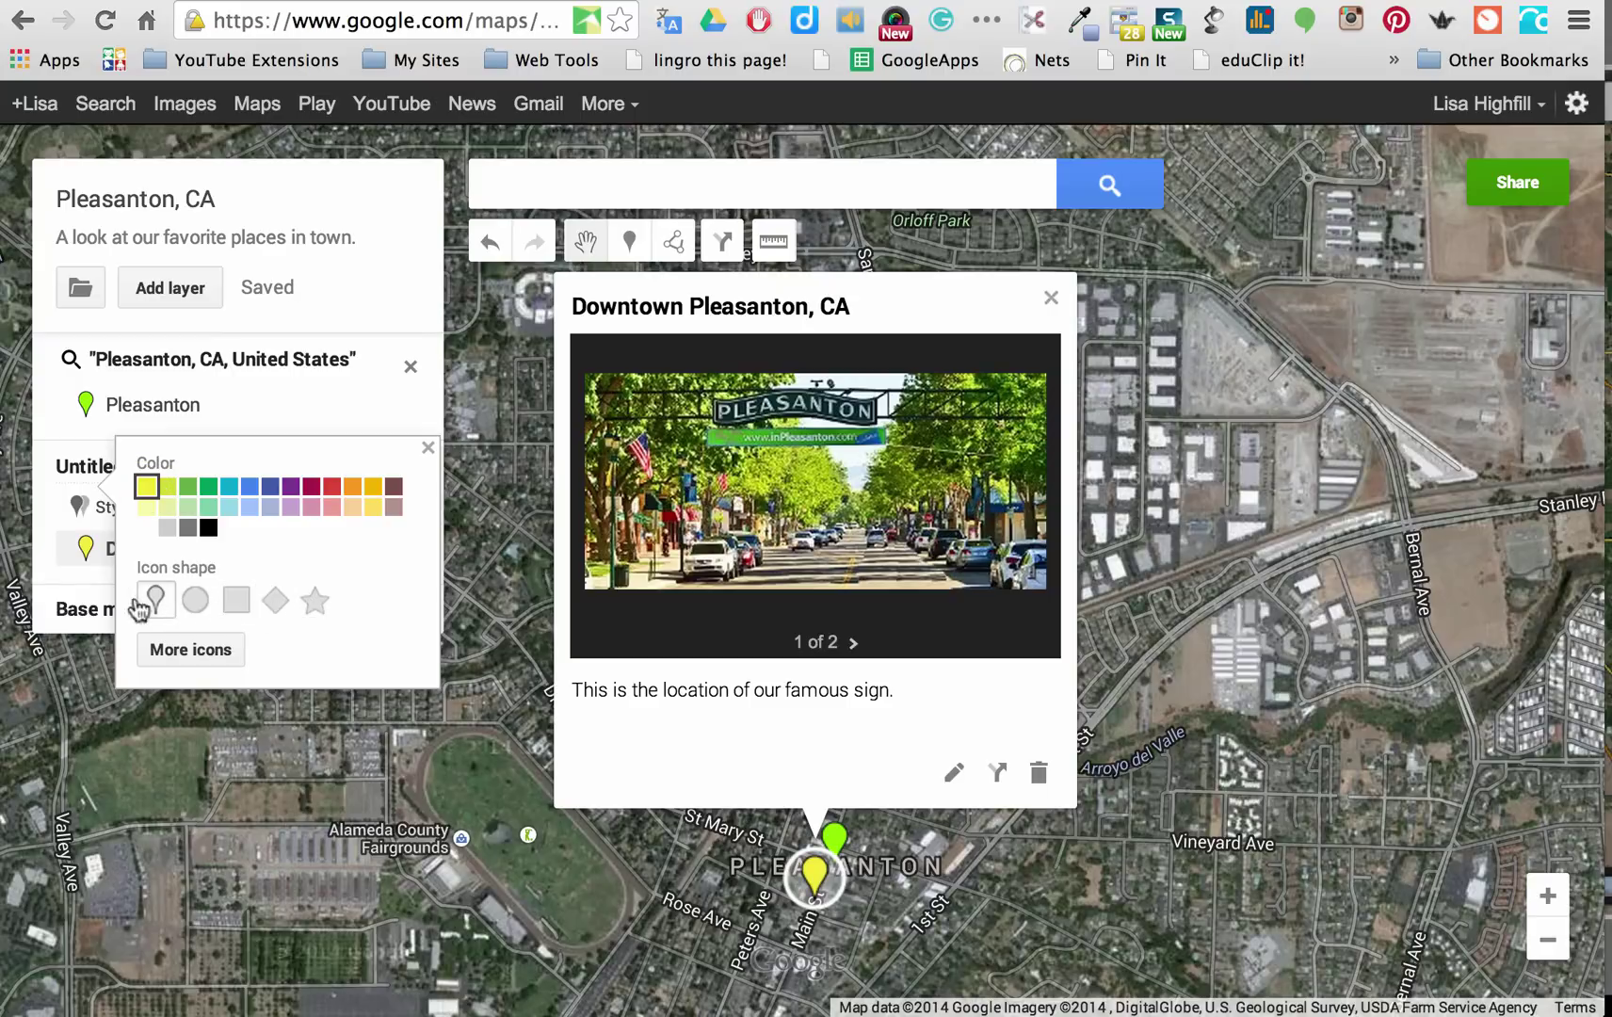
left_click(316, 603)
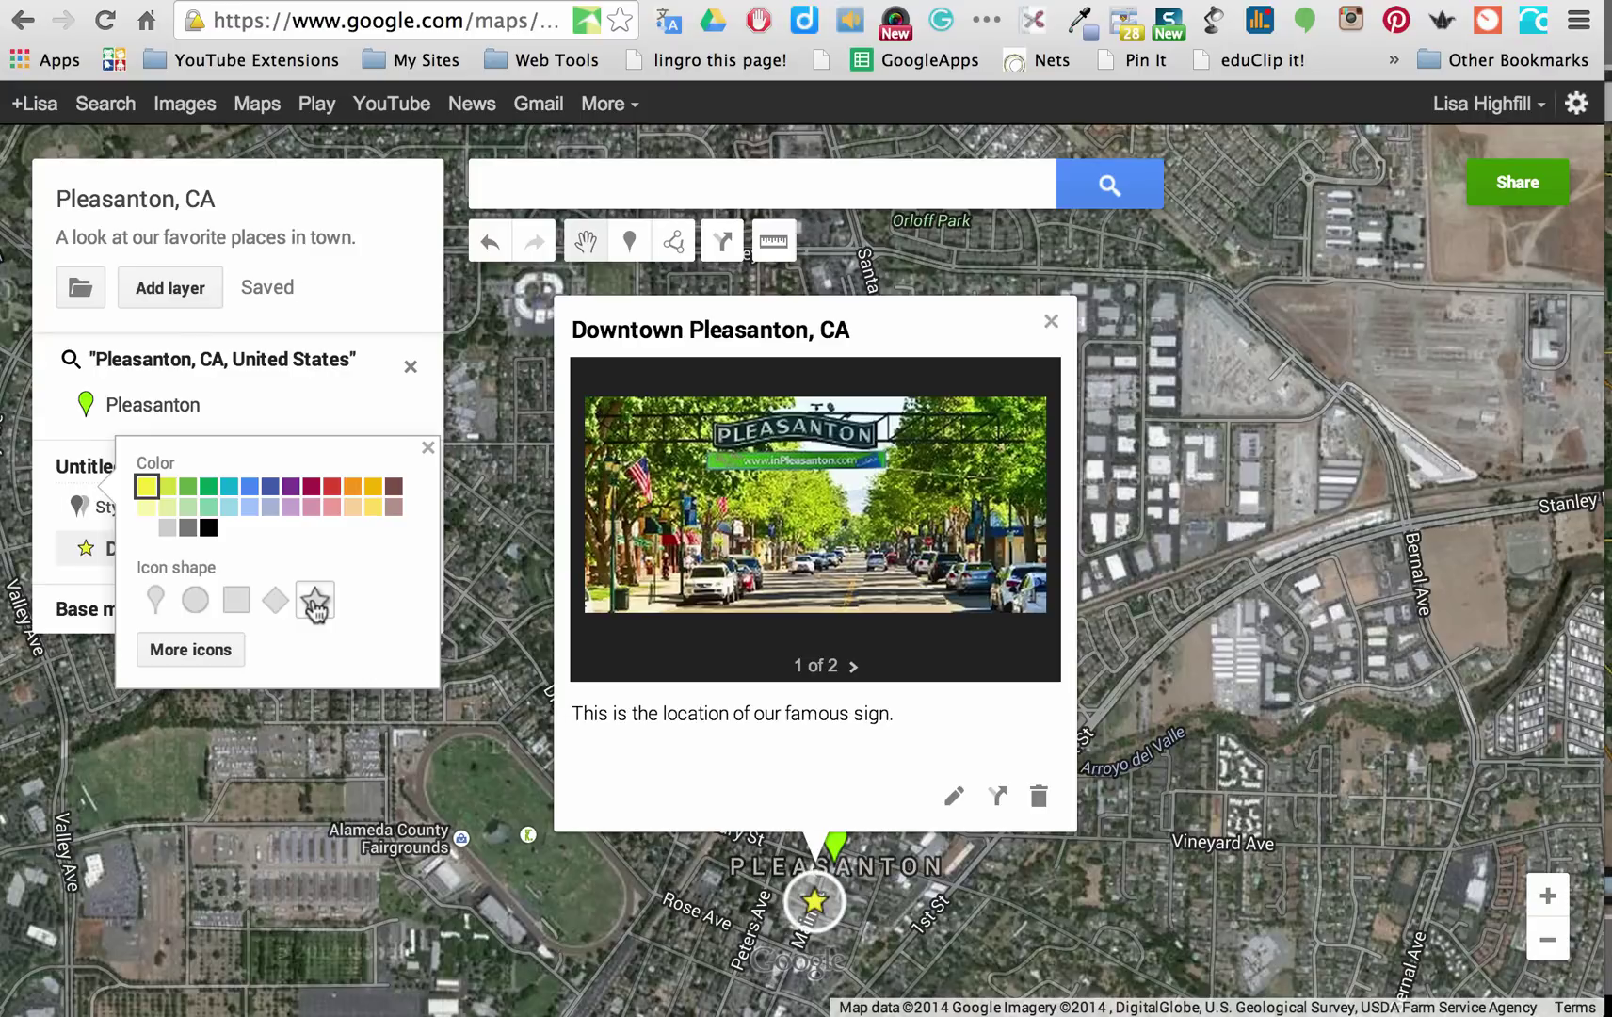
- Dismiss the More icons gallery, style options and info card, then recentre on the yellow star
left_click(179, 650)
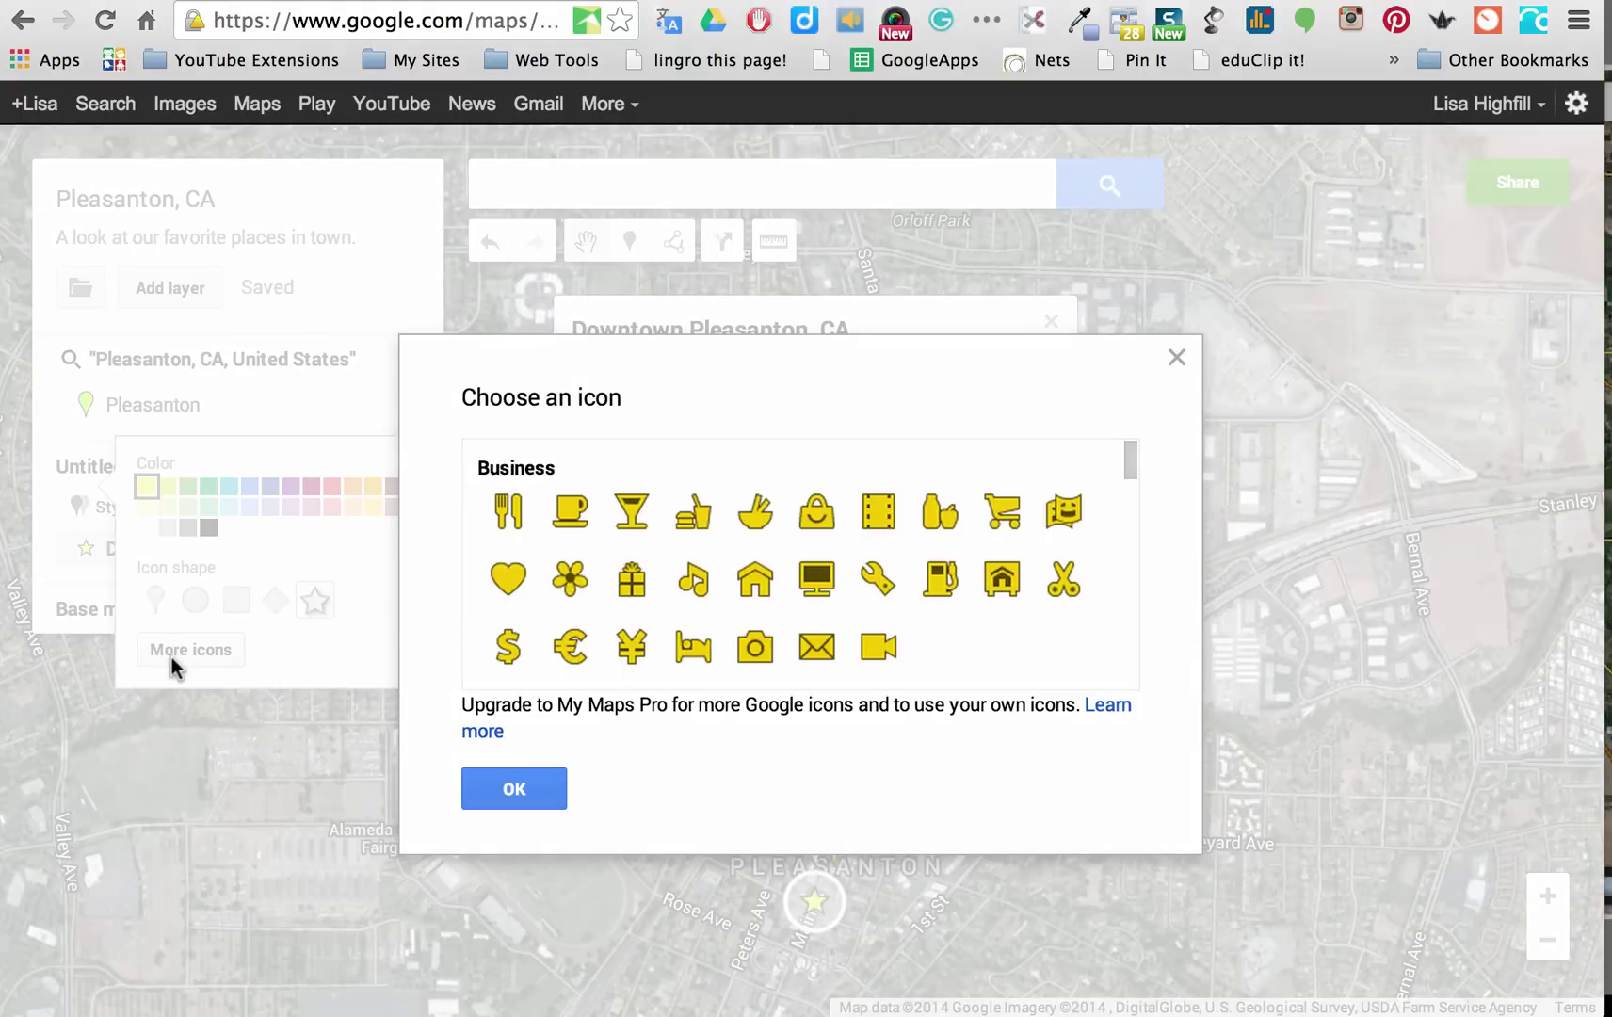
scroll(972, 614, "down", 3)
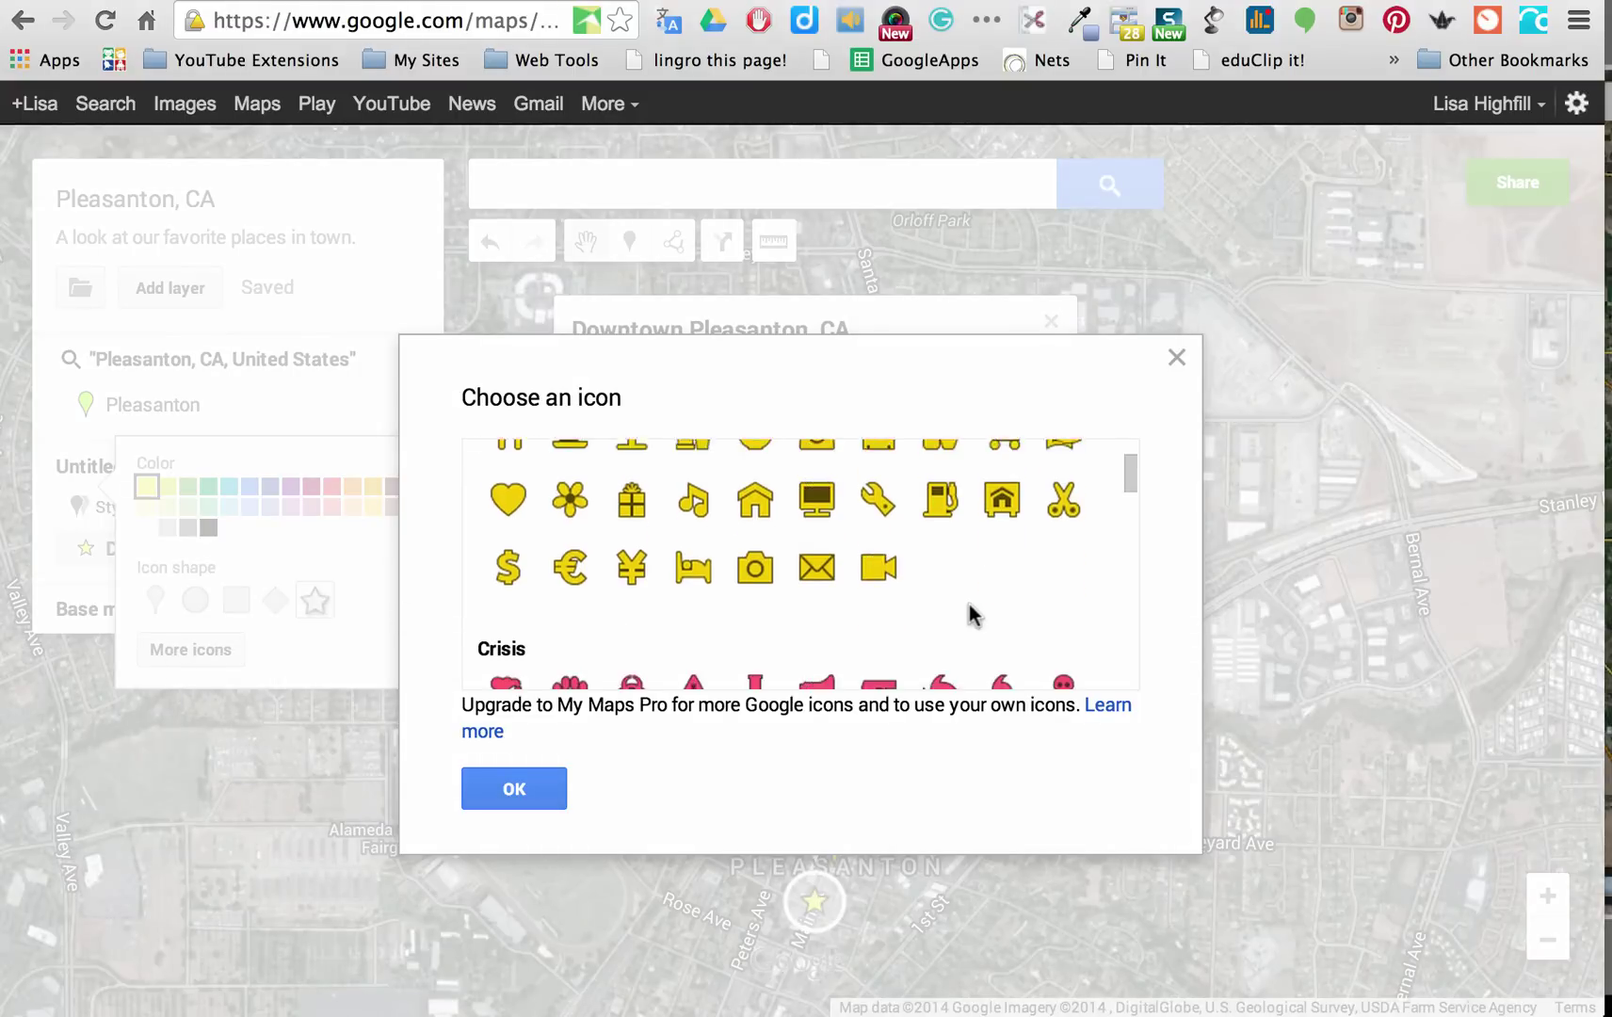
scroll(970, 584, "down", 5)
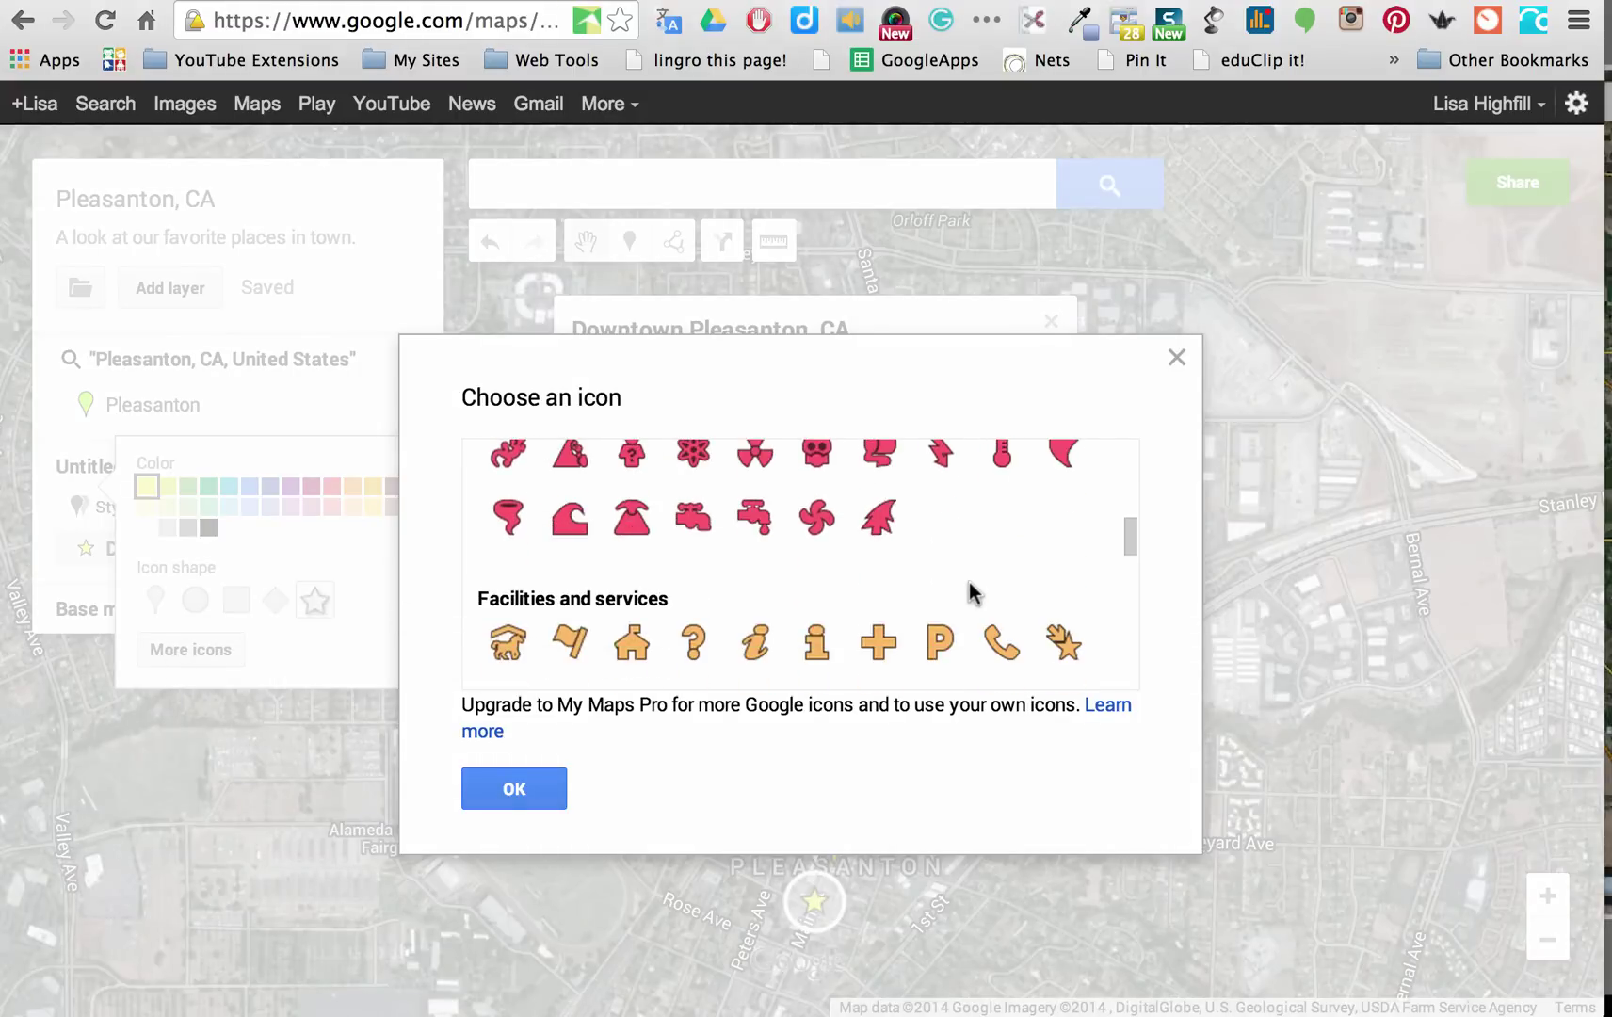
scroll(974, 591, "down", 2)
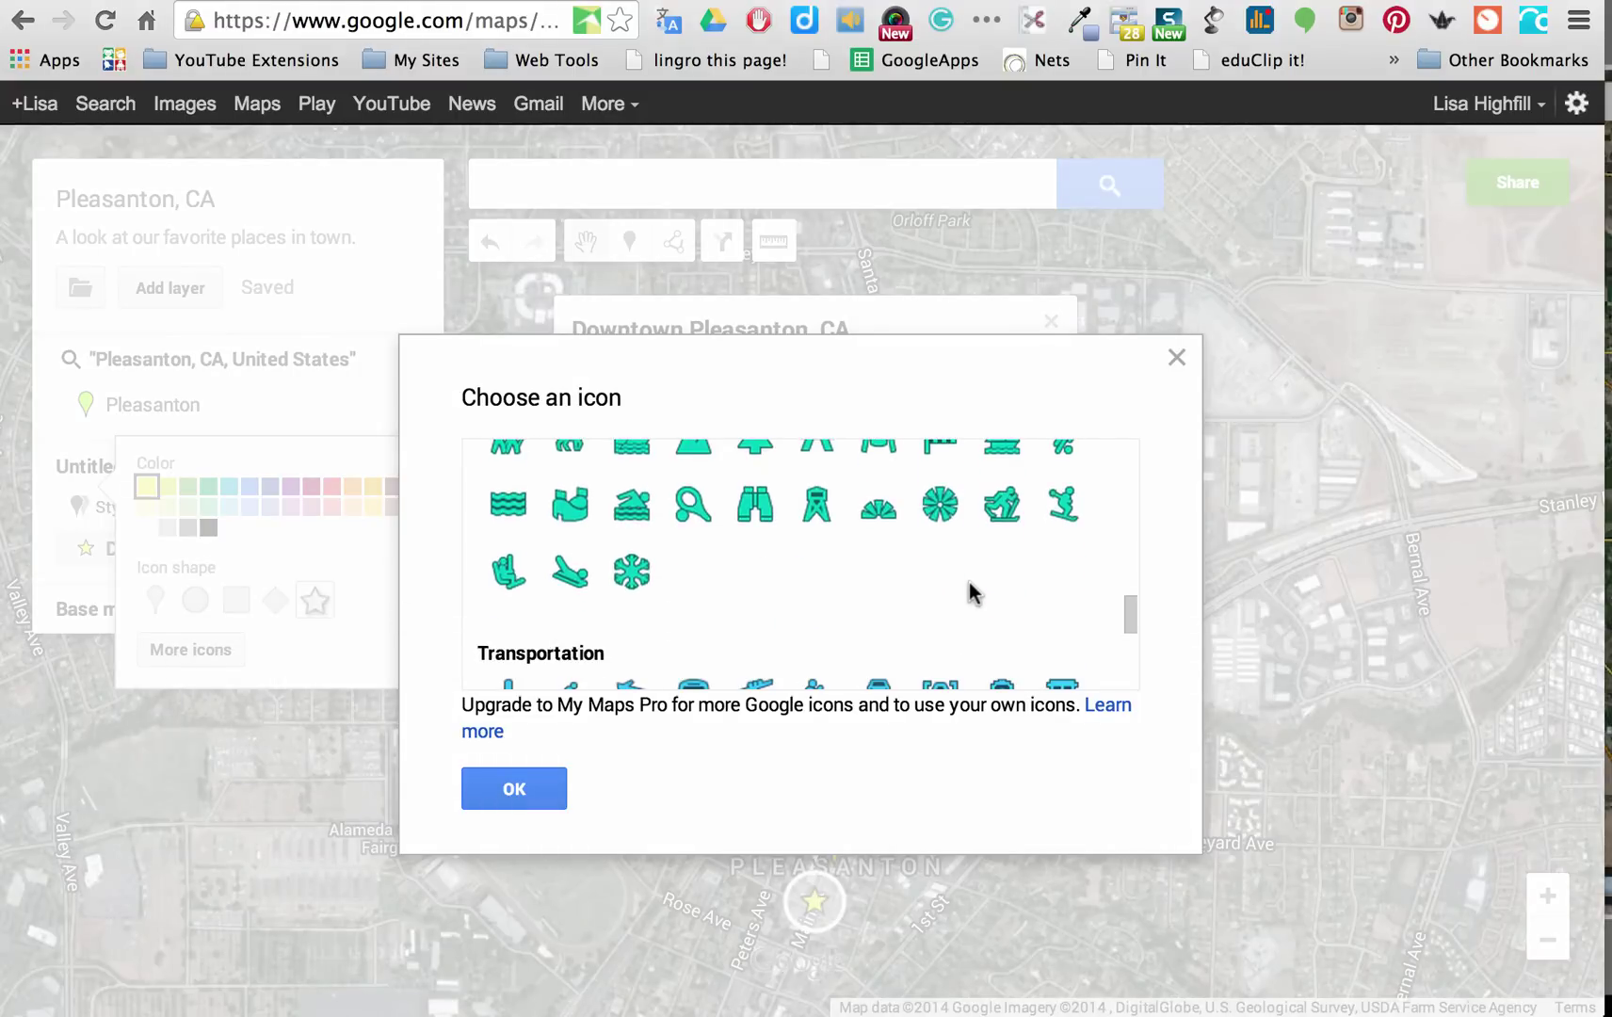
scroll(969, 582, "down", 4)
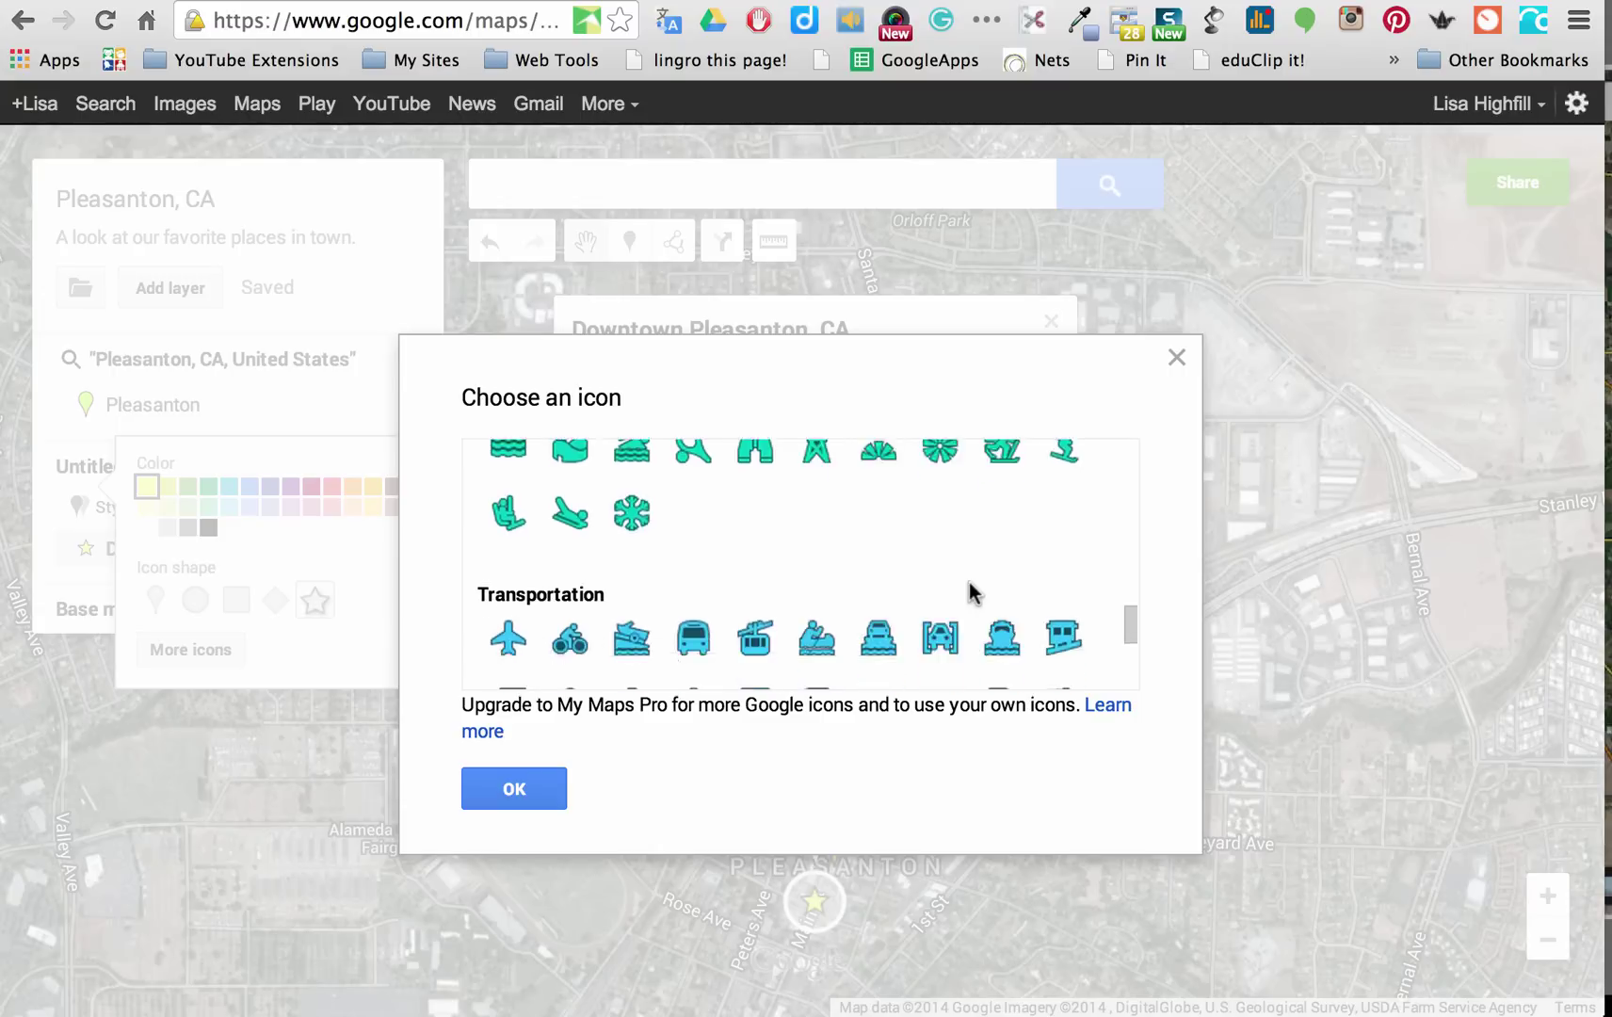
left_click(497, 799)
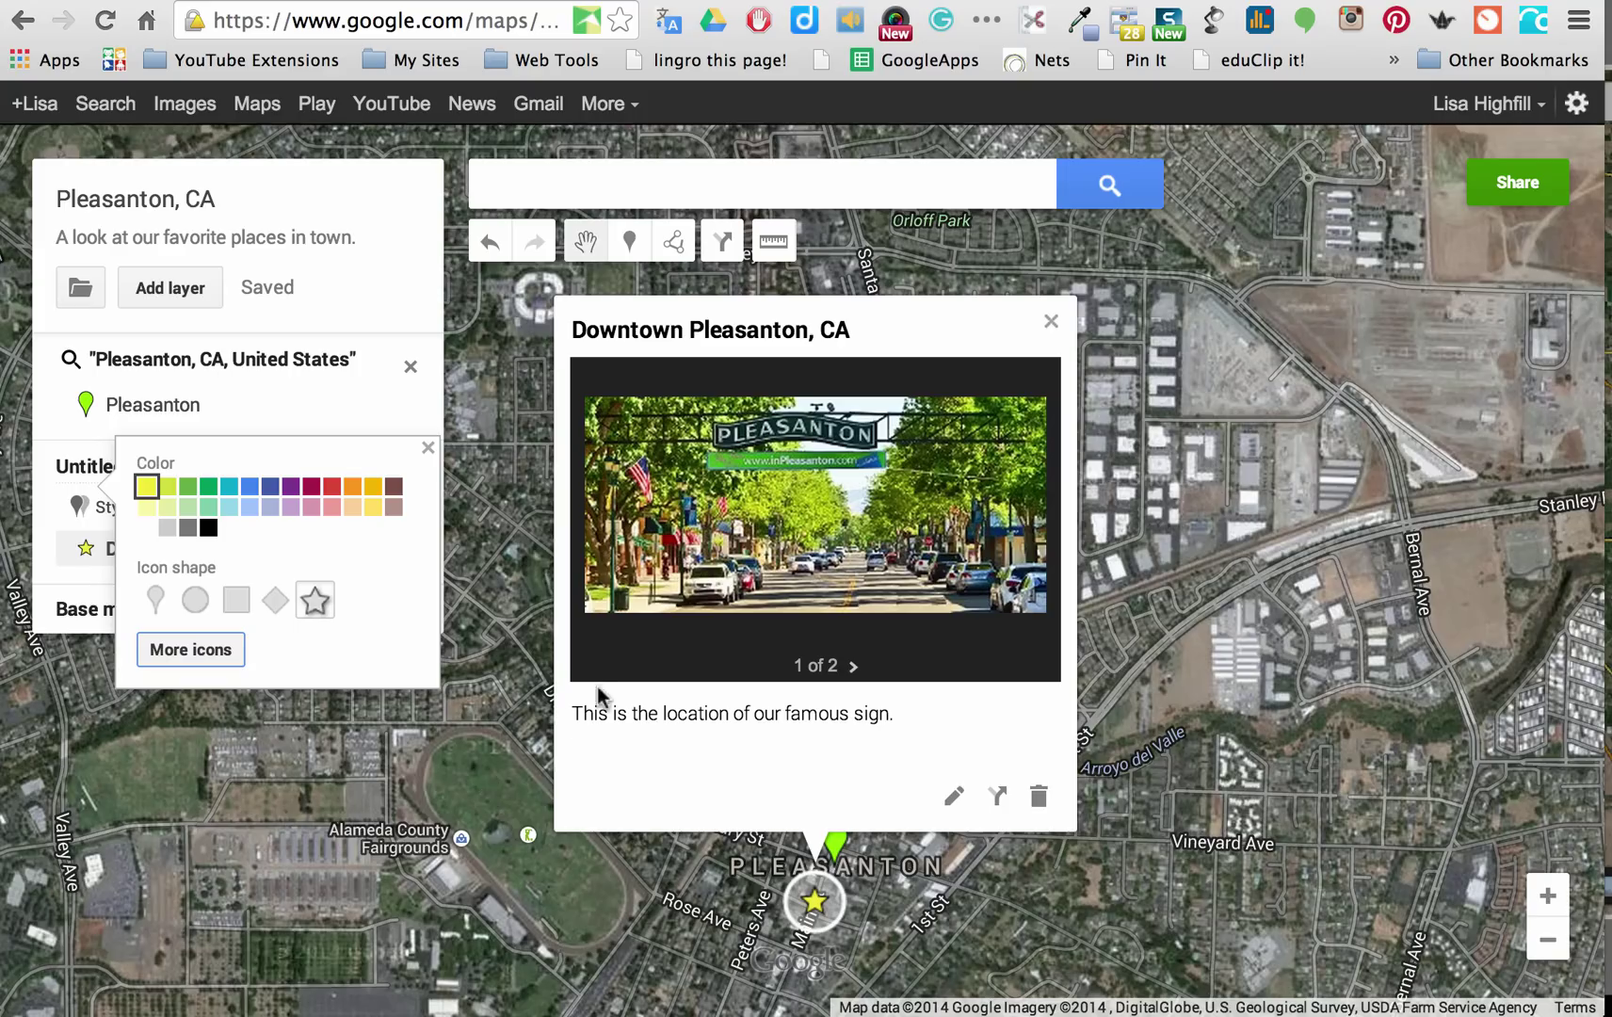
left_click(427, 449)
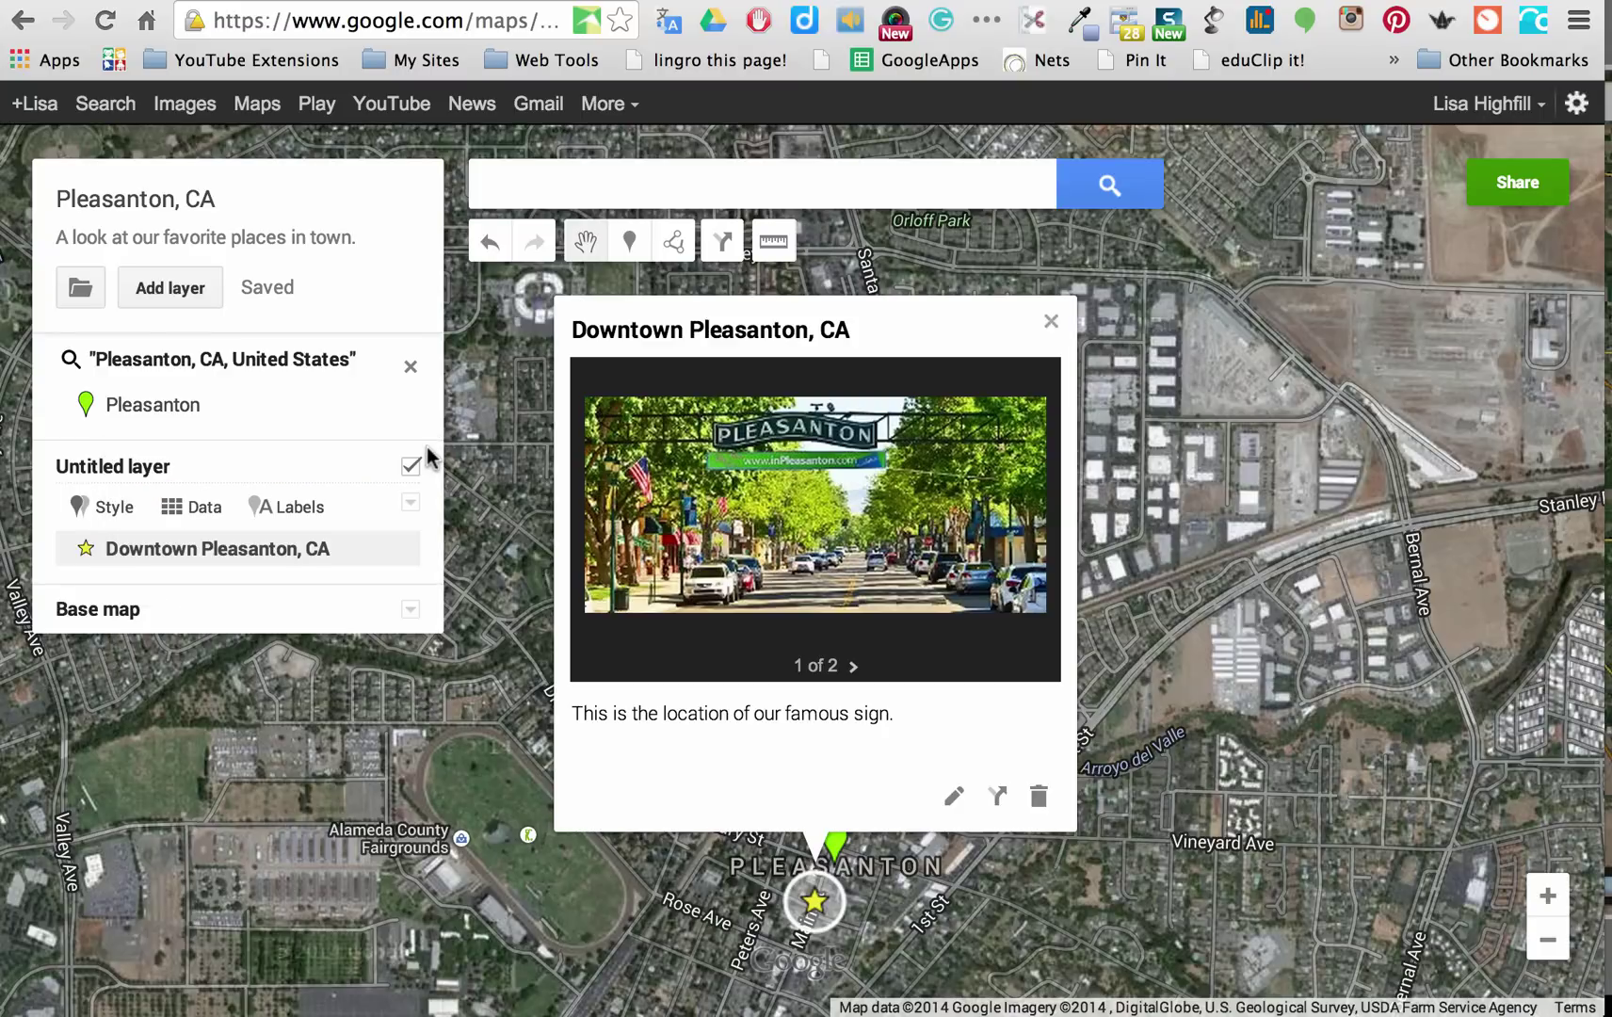
left_click(1054, 325)
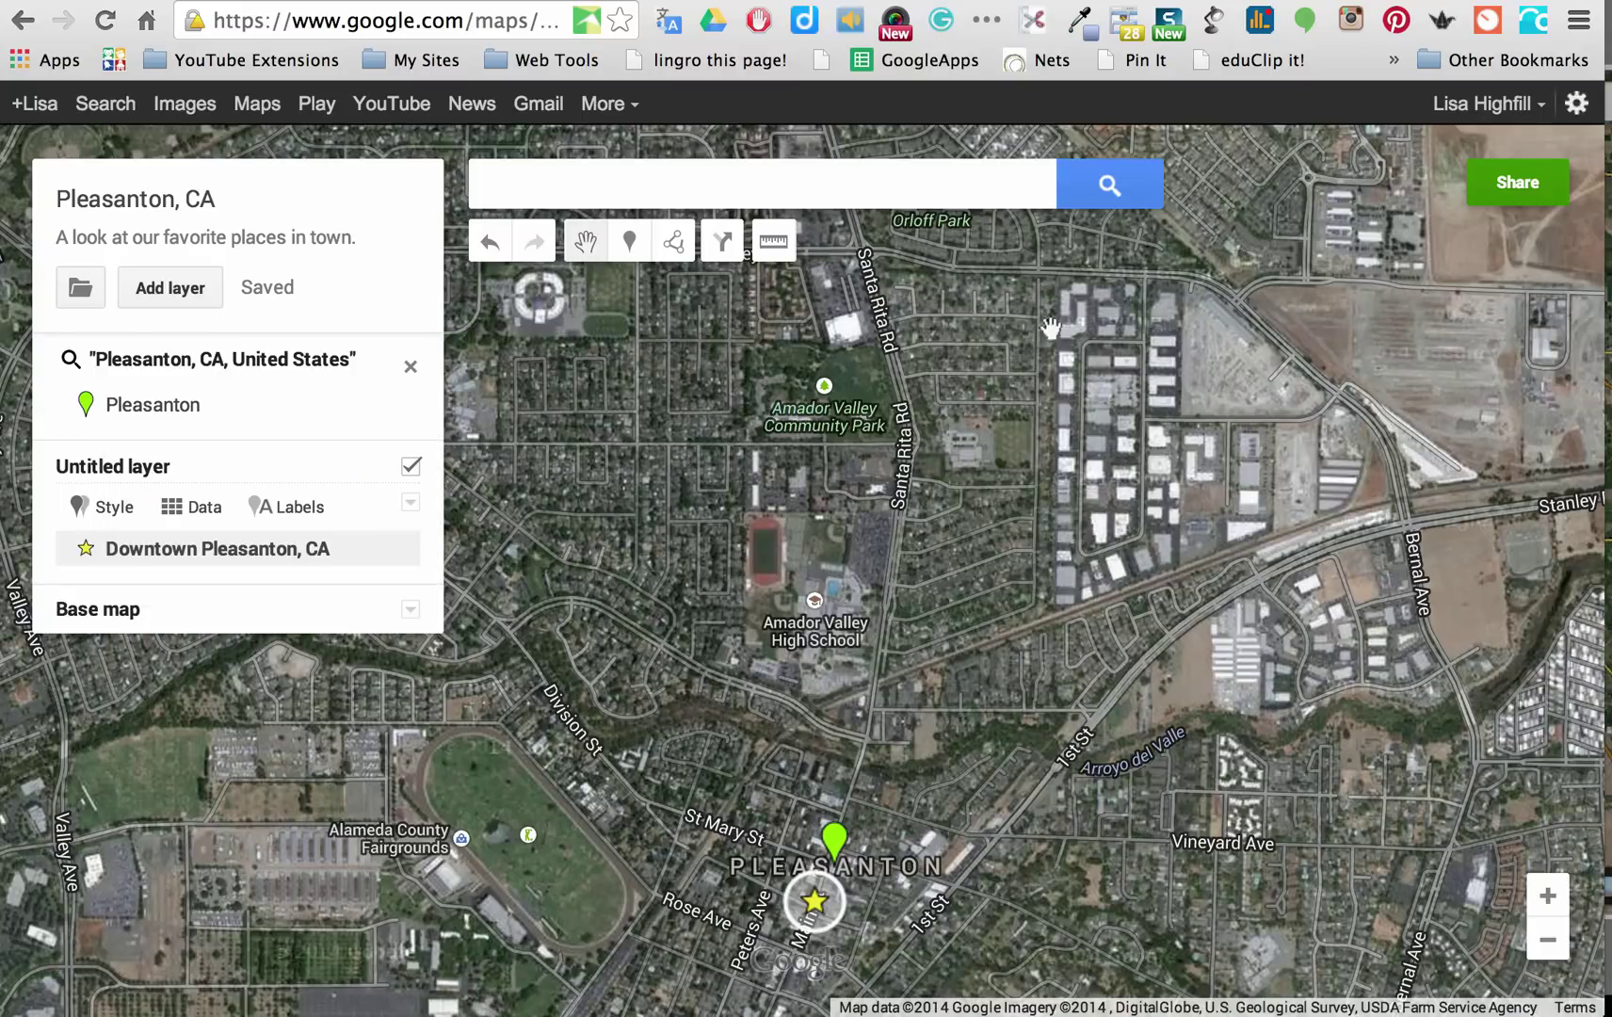
left_click_drag(974, 880, 1048, 597)
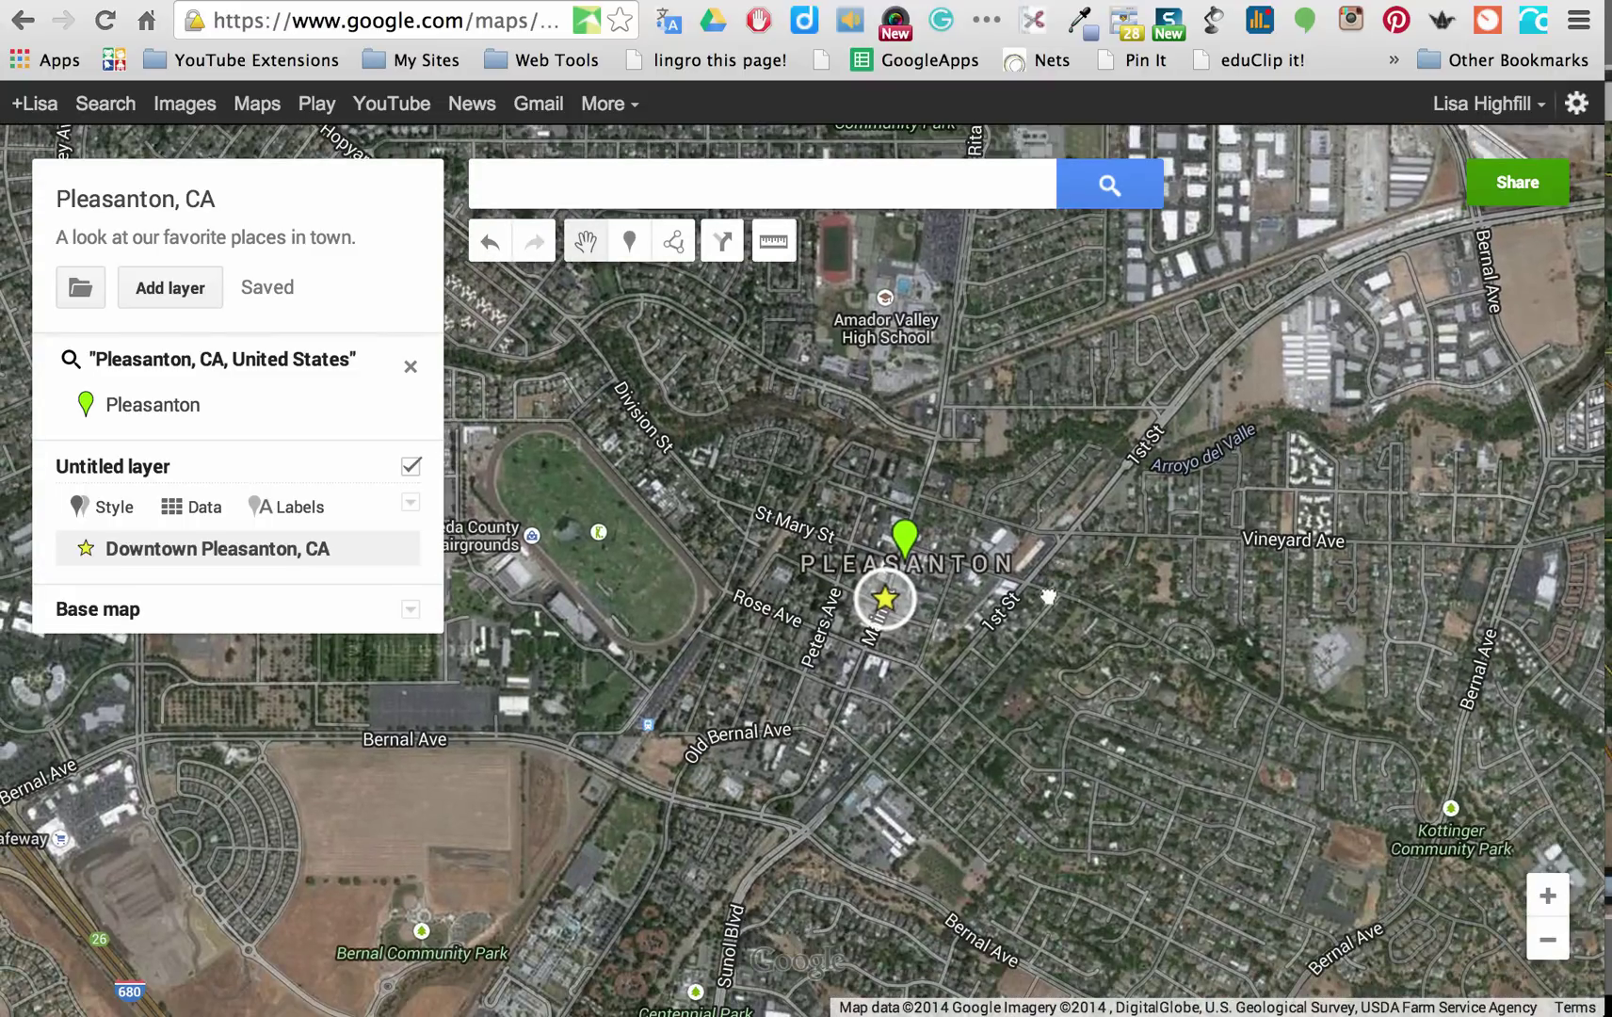